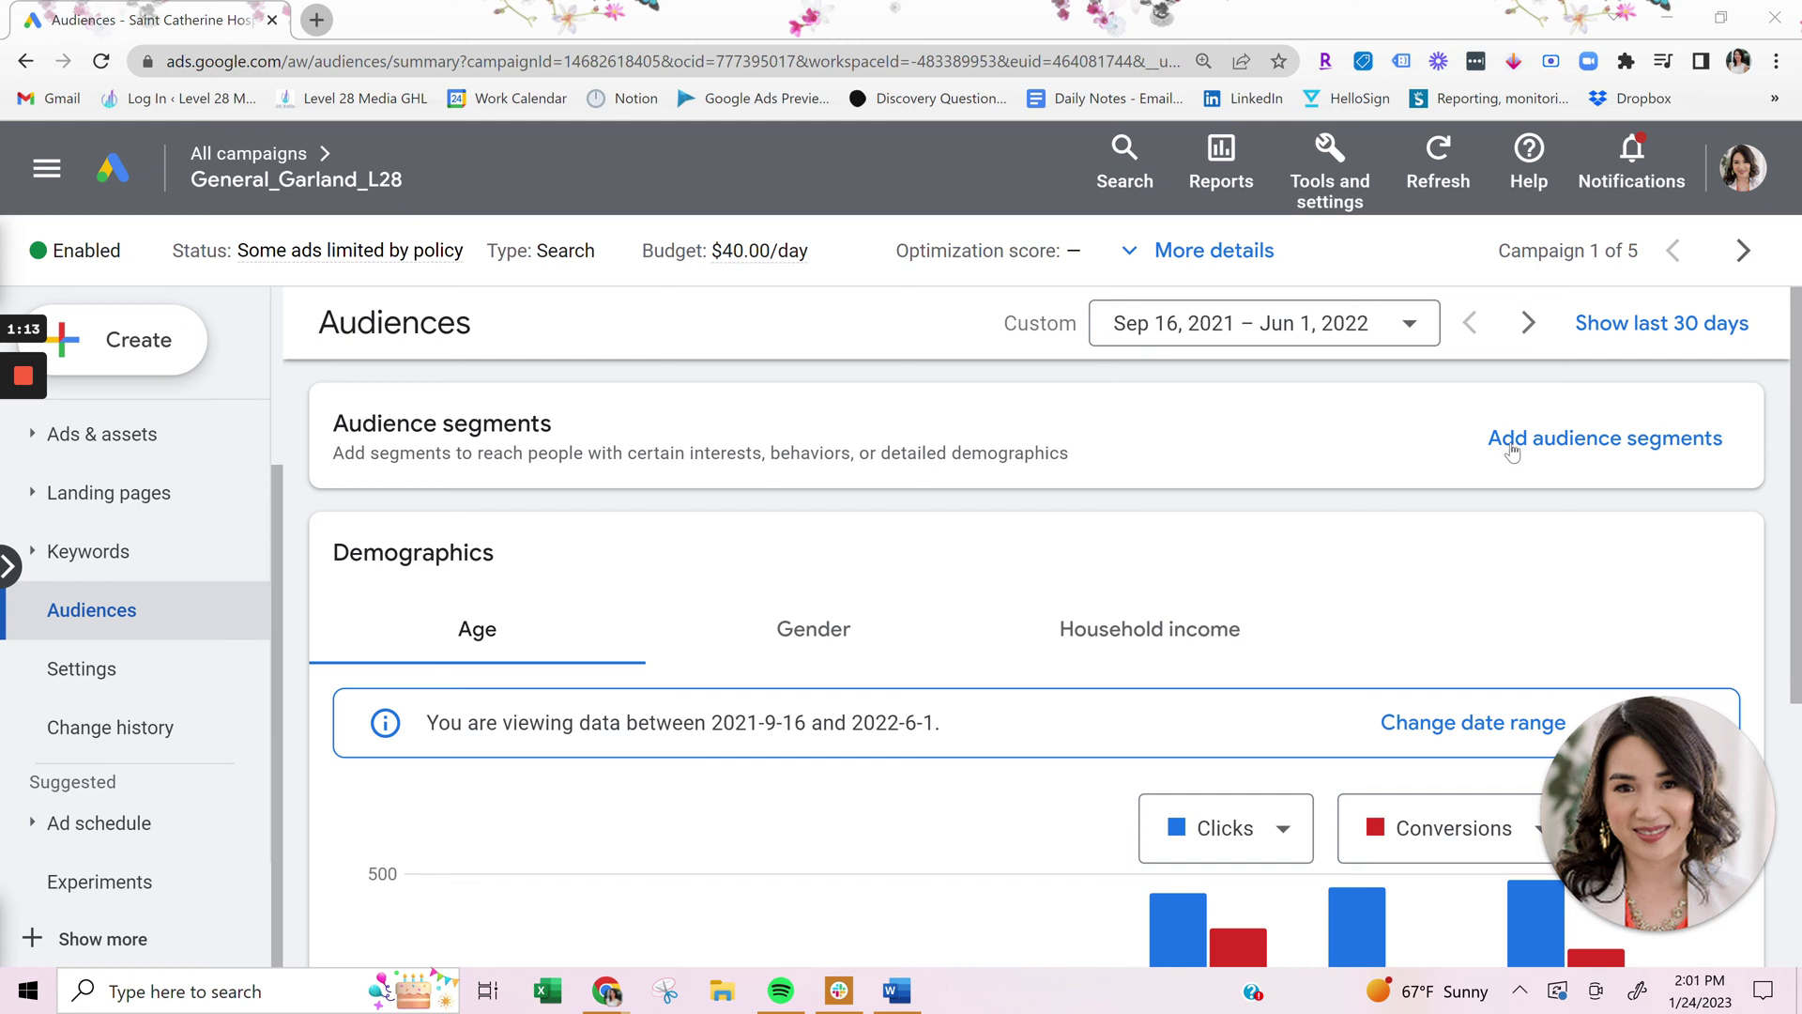
Begin adding audience segments to campaign General_Garland_L28 from its Audiences page
scroll(1511, 452, down, 4)
scroll(1579, 477, up, 4)
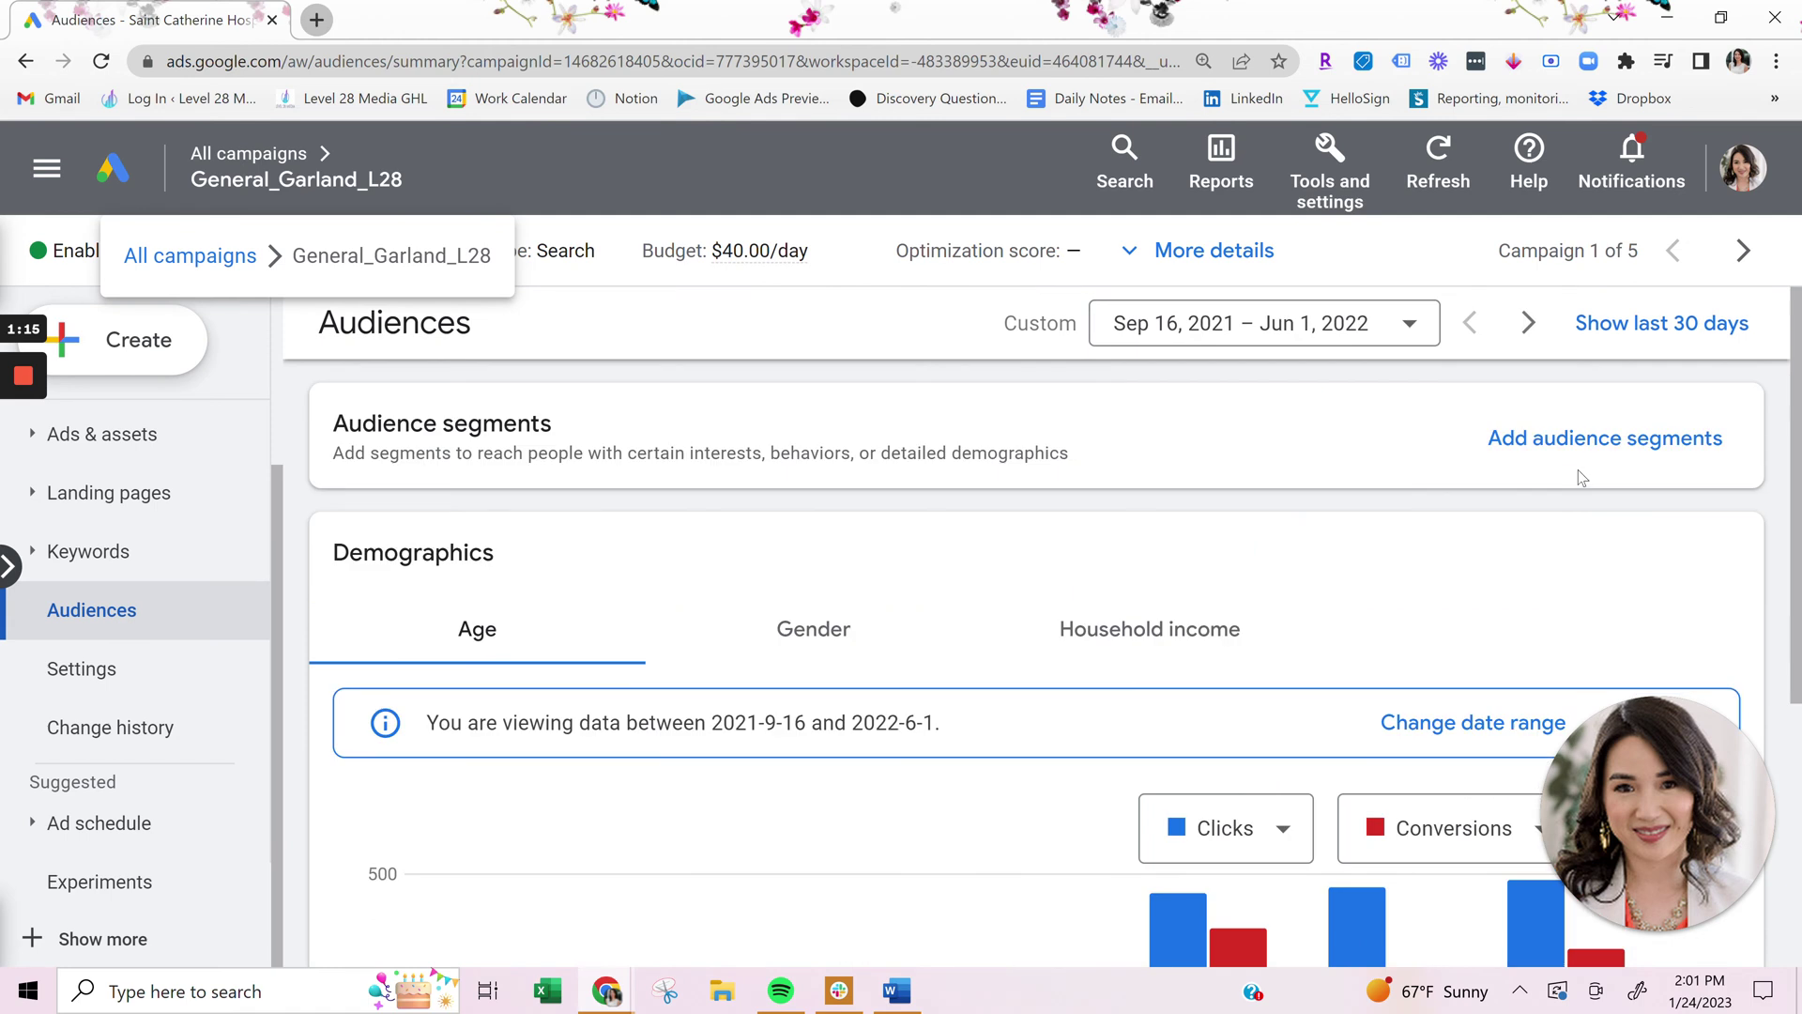
click(1586, 438)
Edit segments at Campaign level in Observation mode and browse to the Detailed demographics category
click(1466, 508)
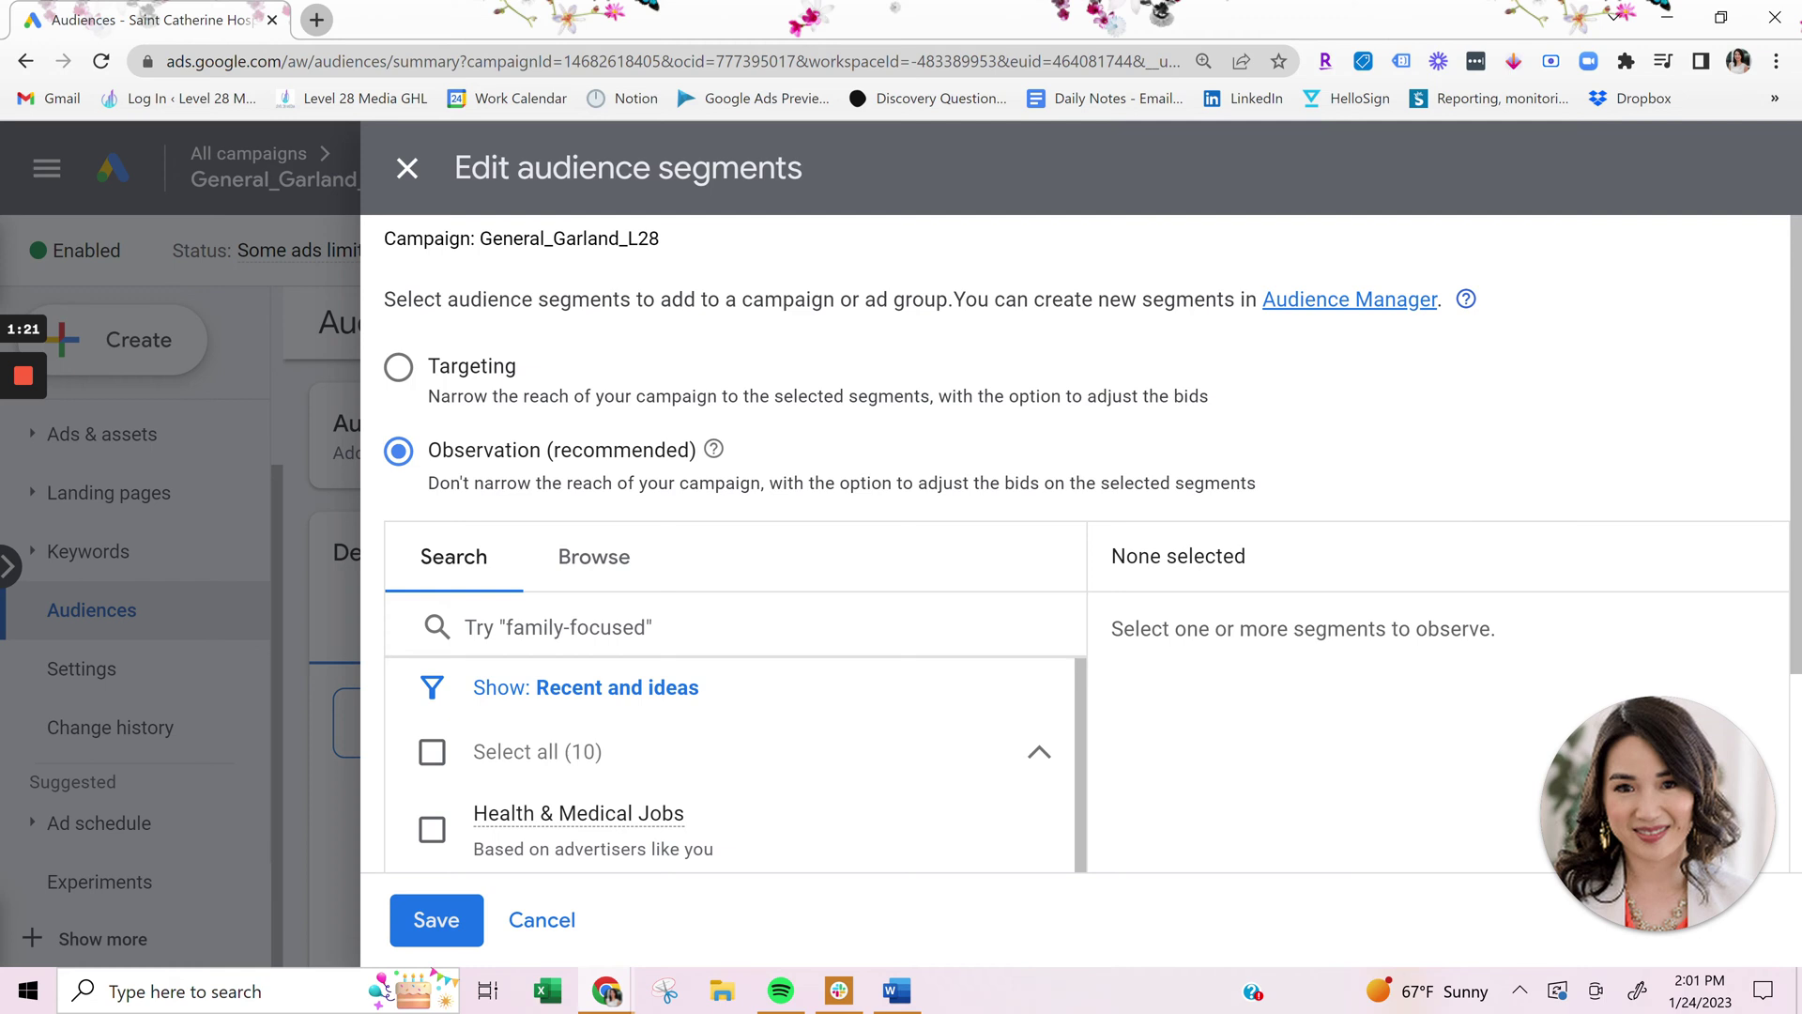
click(594, 577)
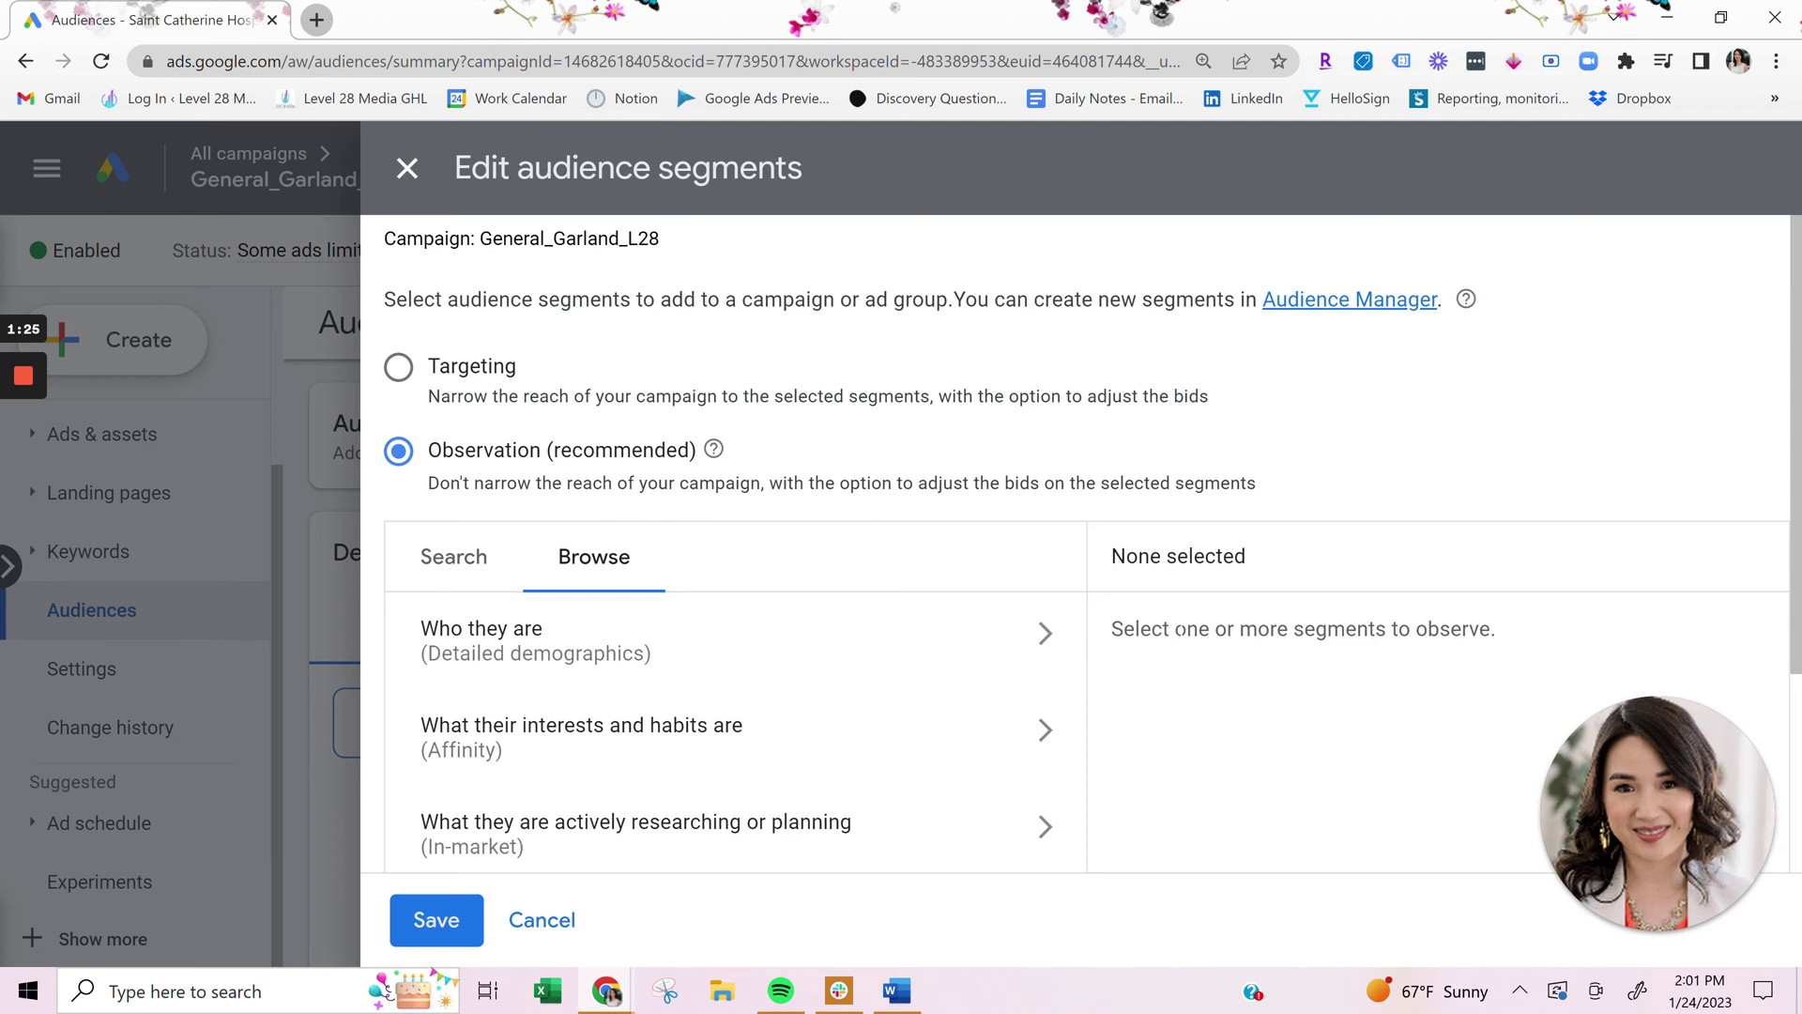
scroll(1153, 650, down, 3)
scroll(1152, 650, down, 1)
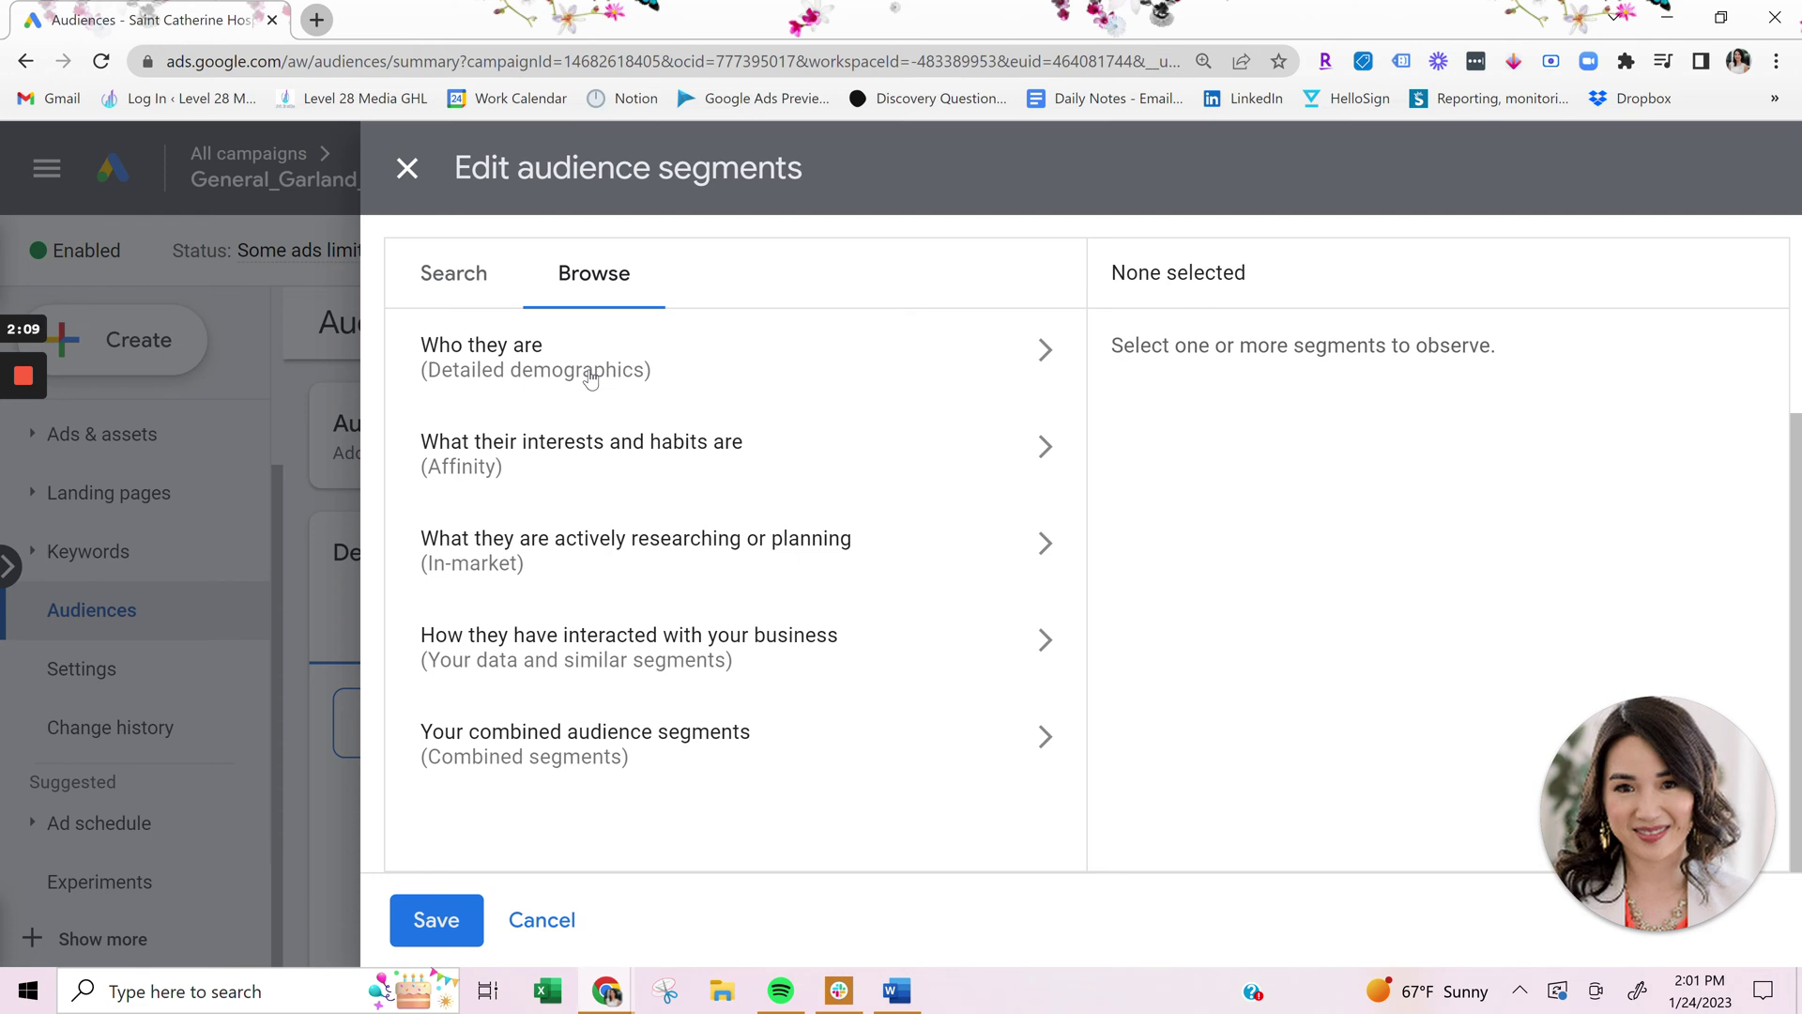
click(590, 378)
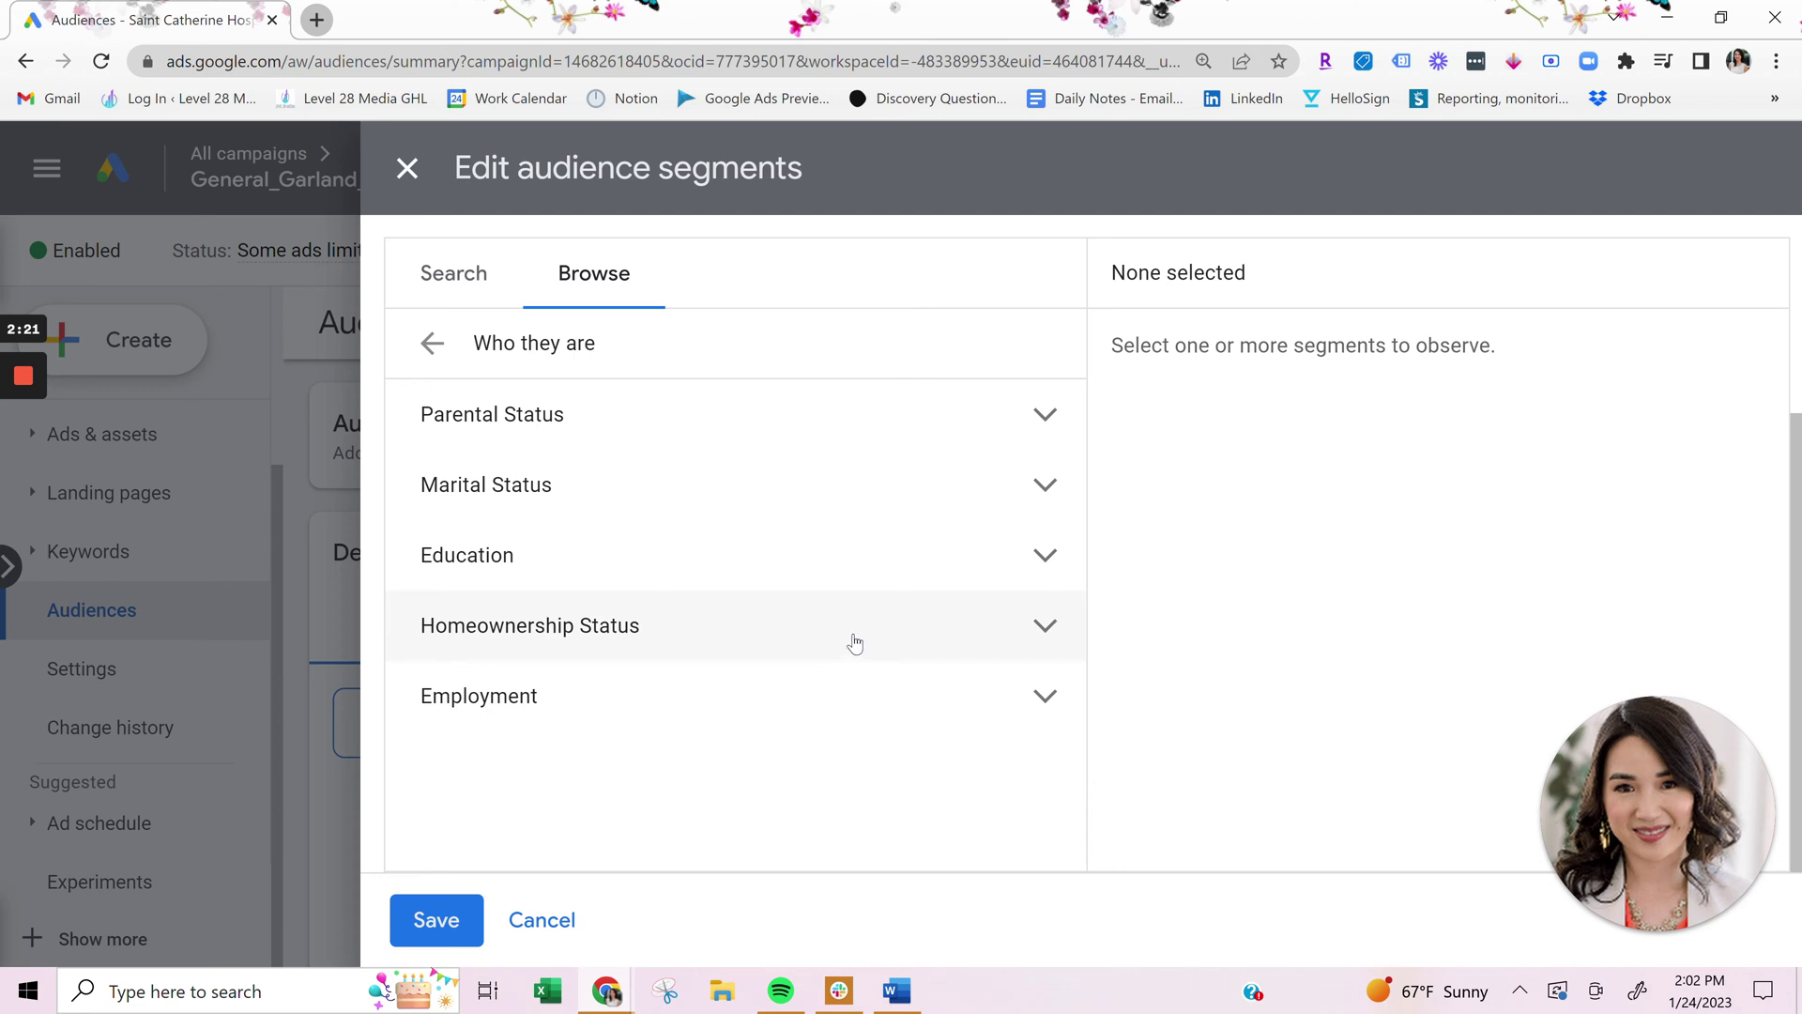
click(854, 643)
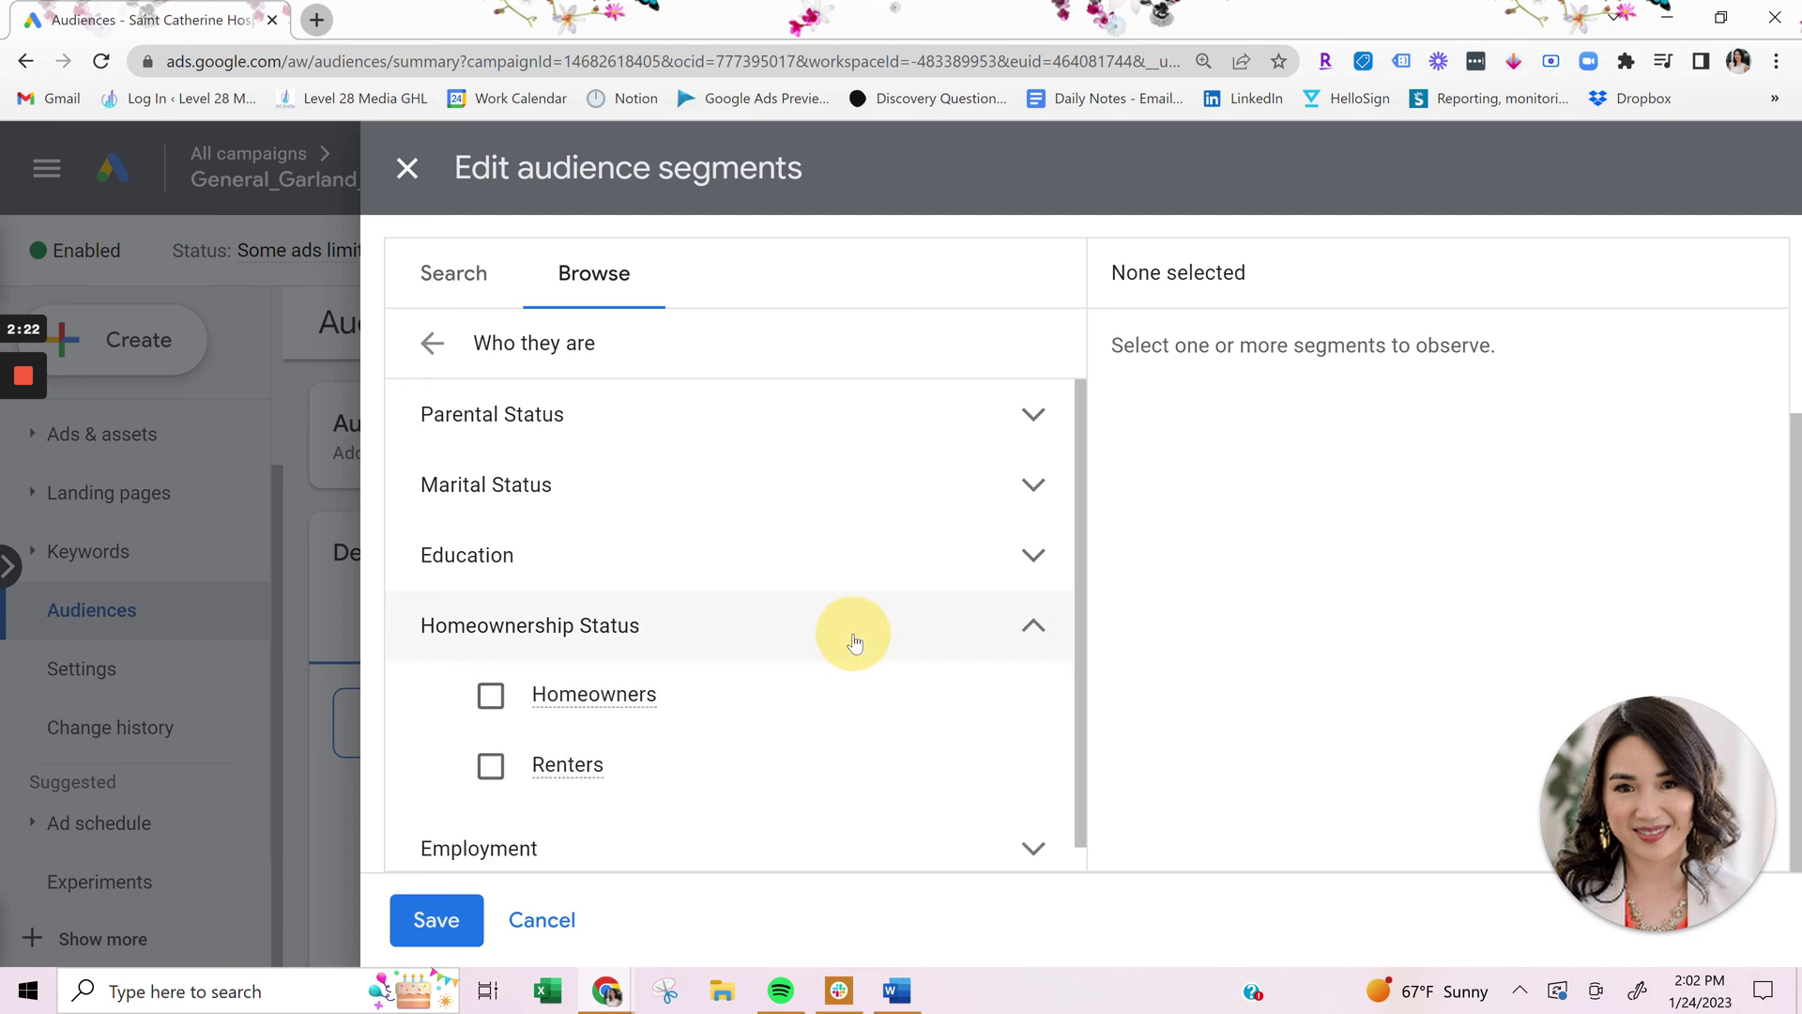
click(491, 698)
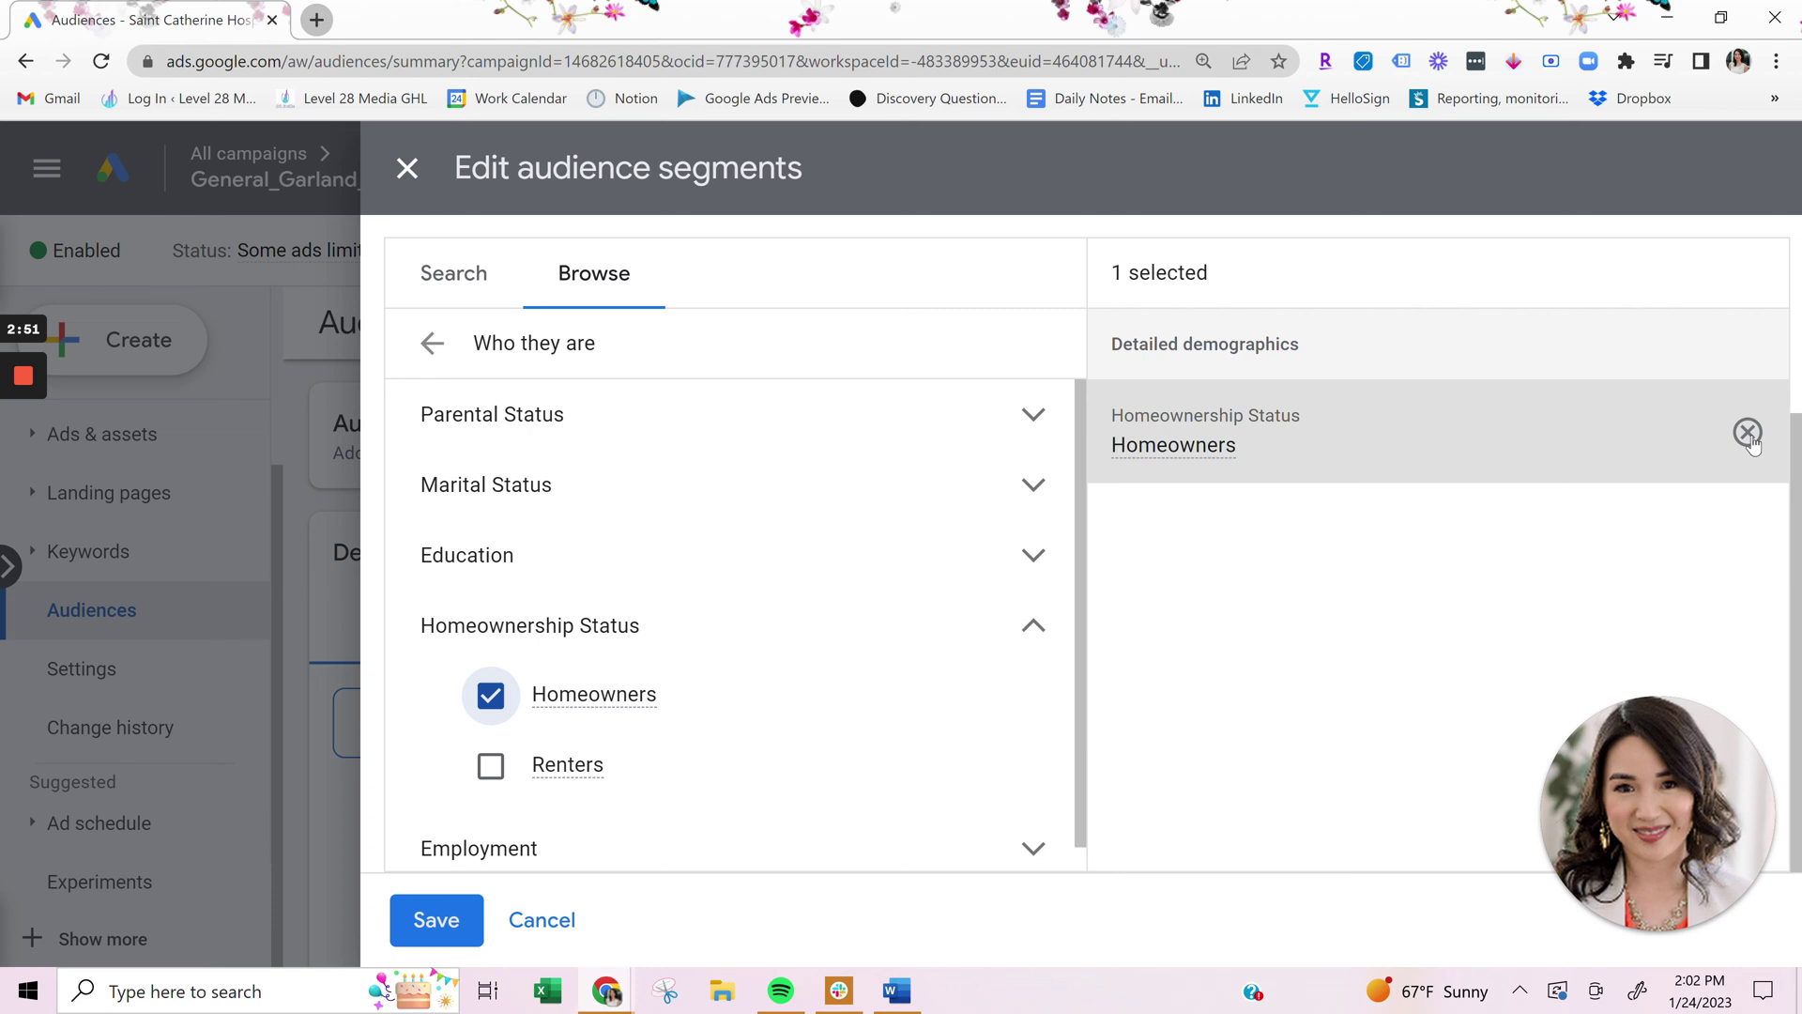
click(1748, 433)
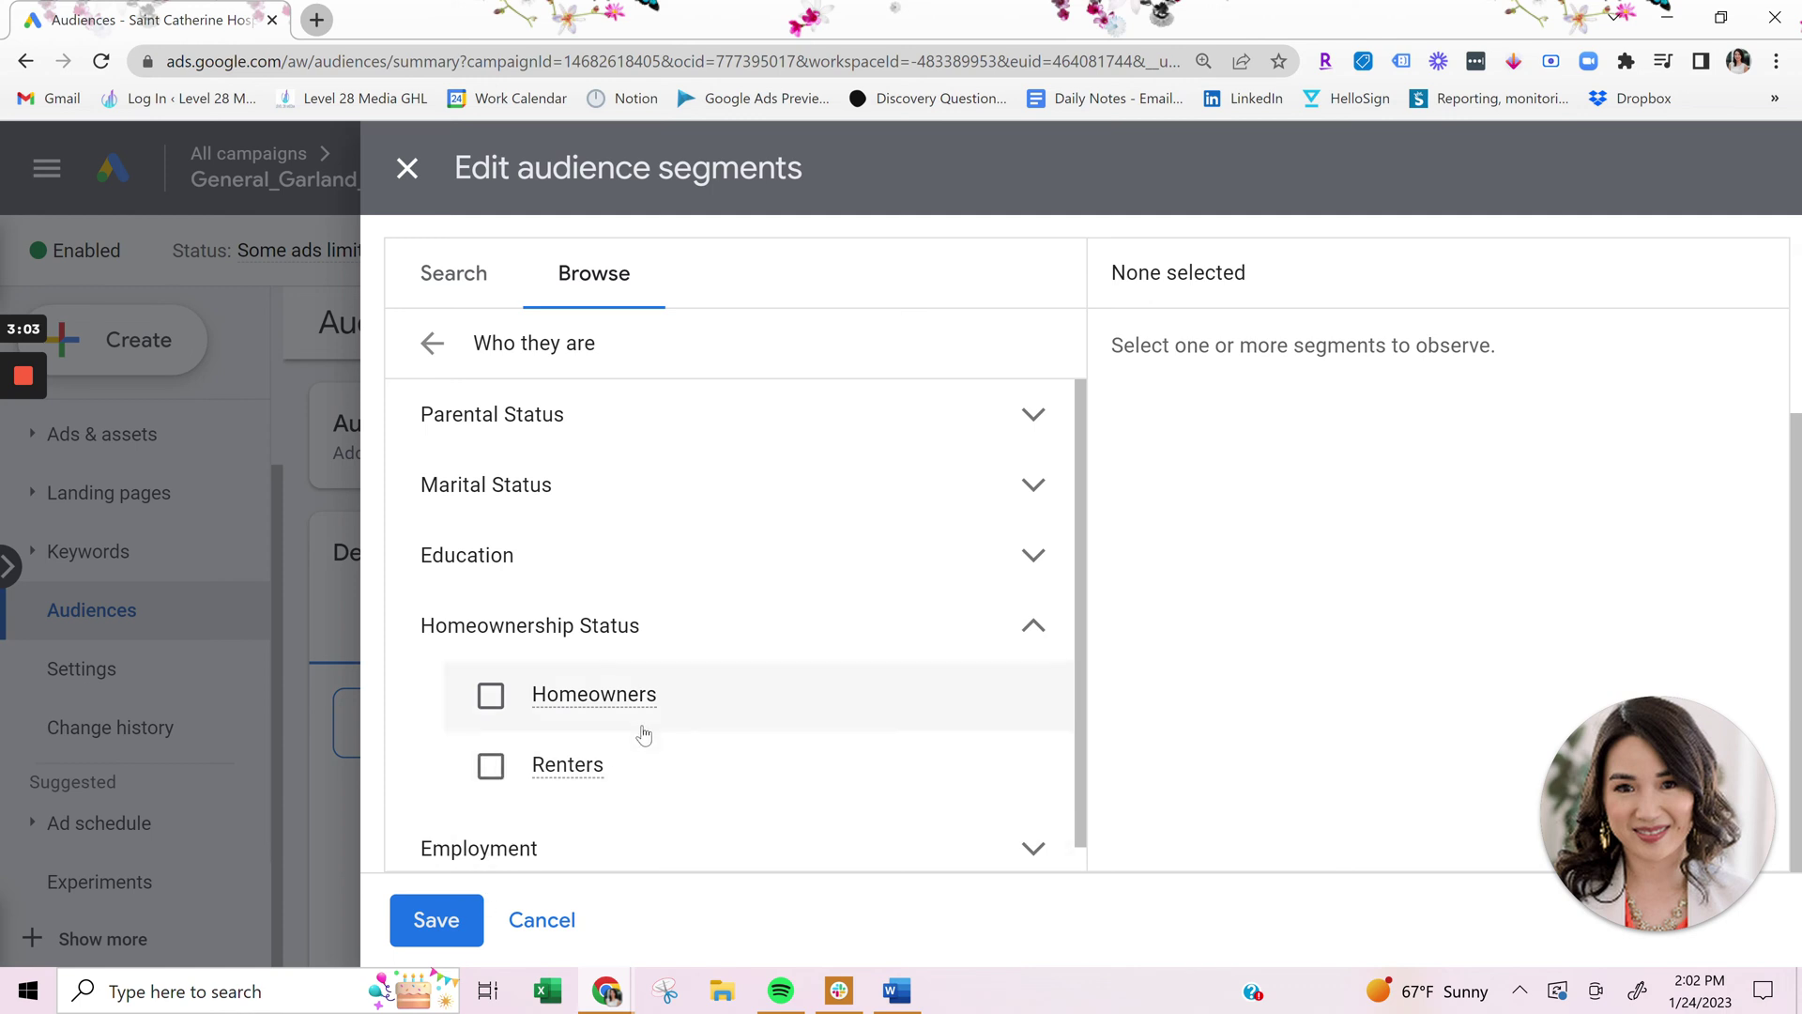
scroll(643, 735, up, 3)
scroll(527, 631, down, 2)
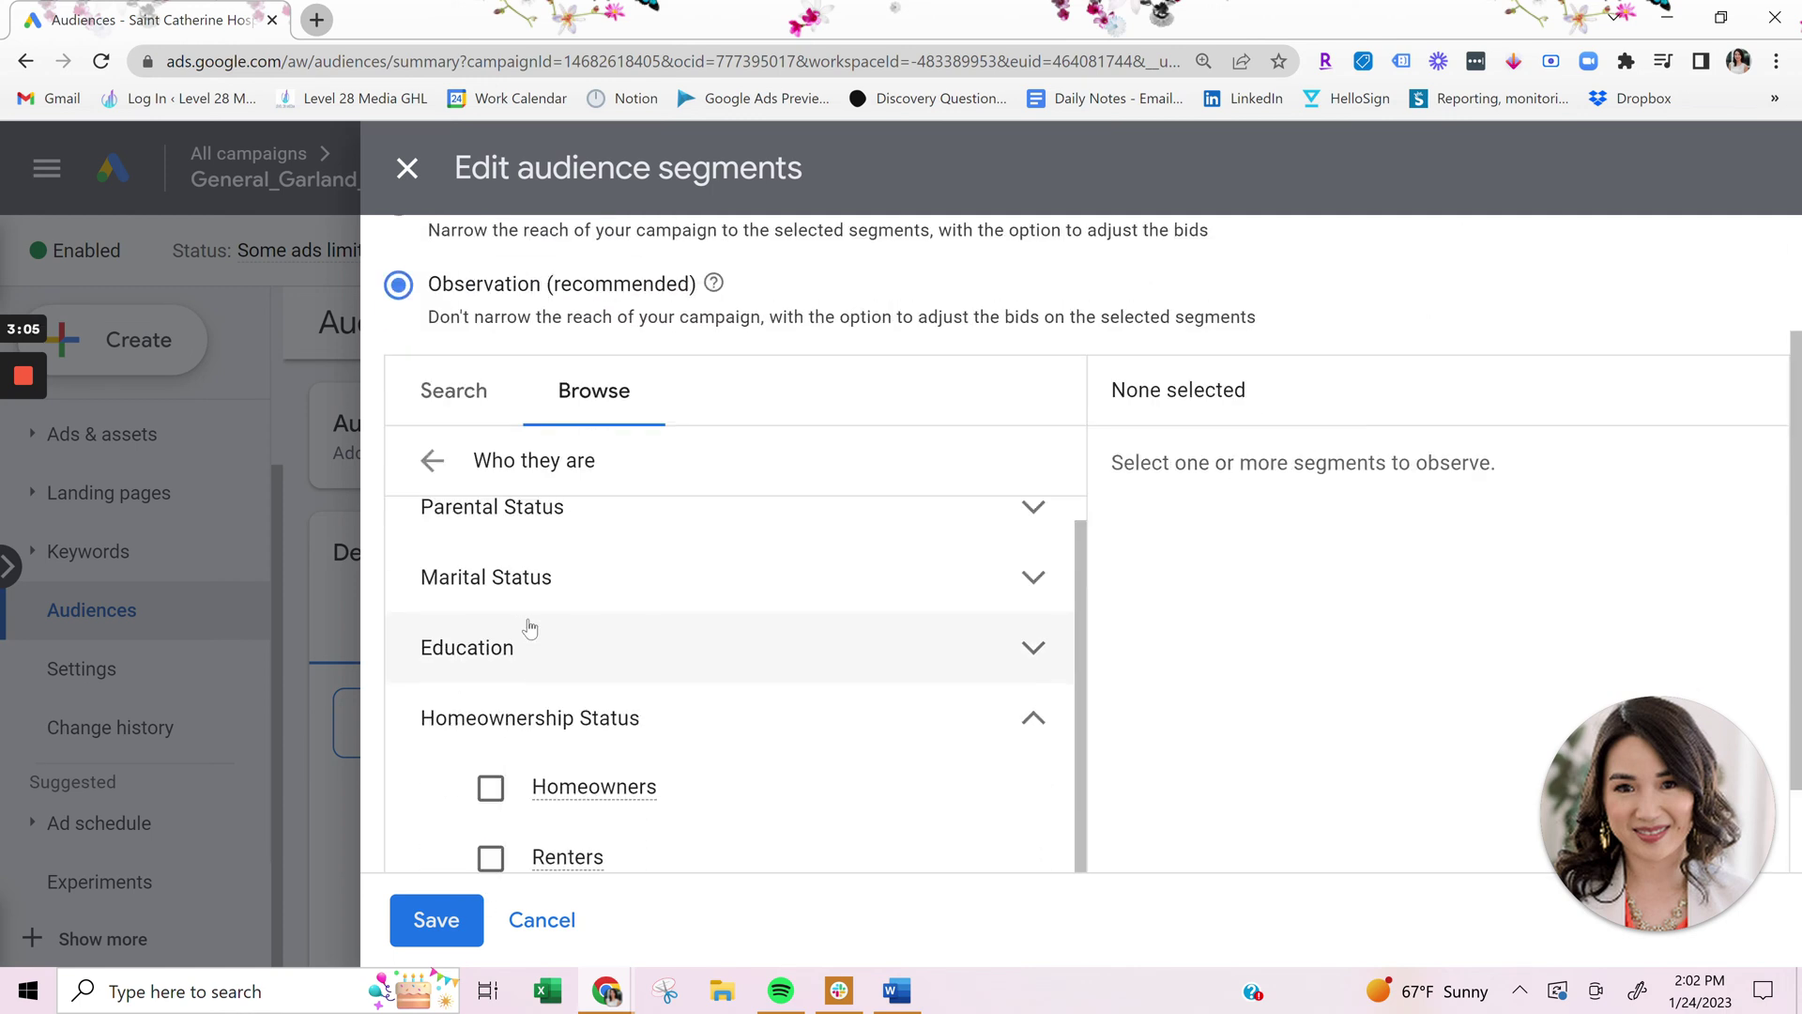
click(432, 460)
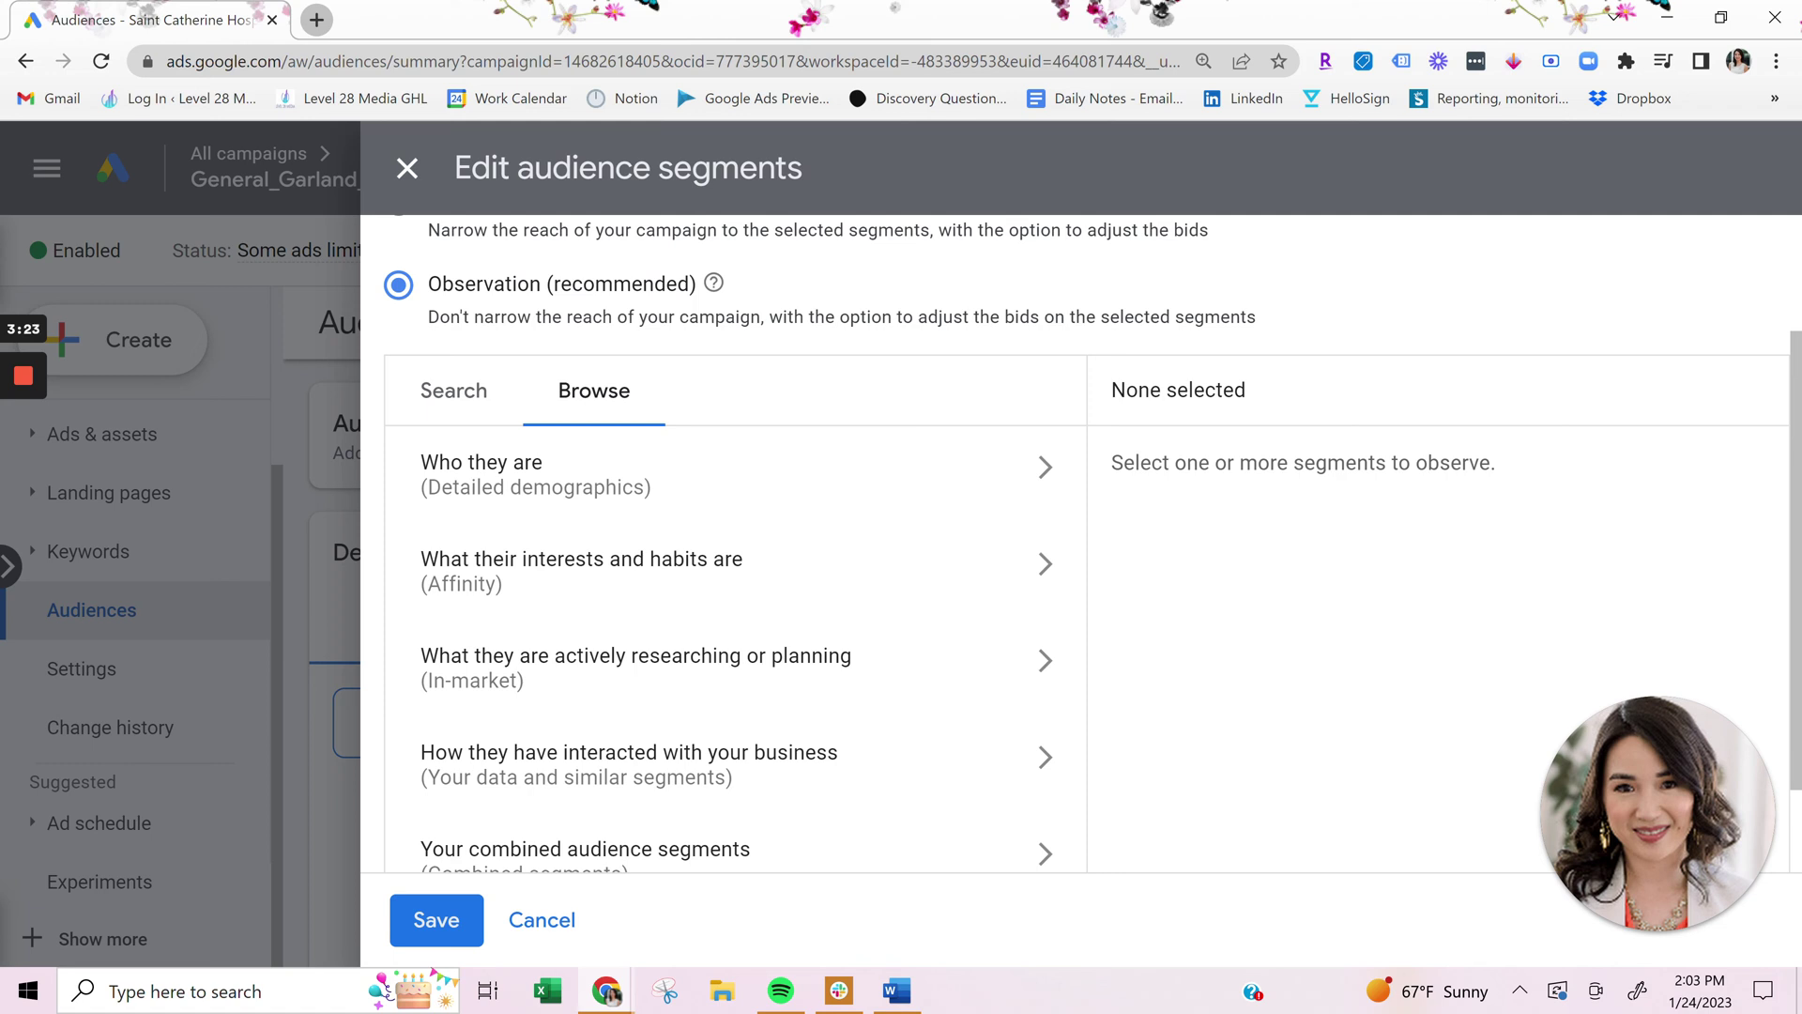
click(915, 568)
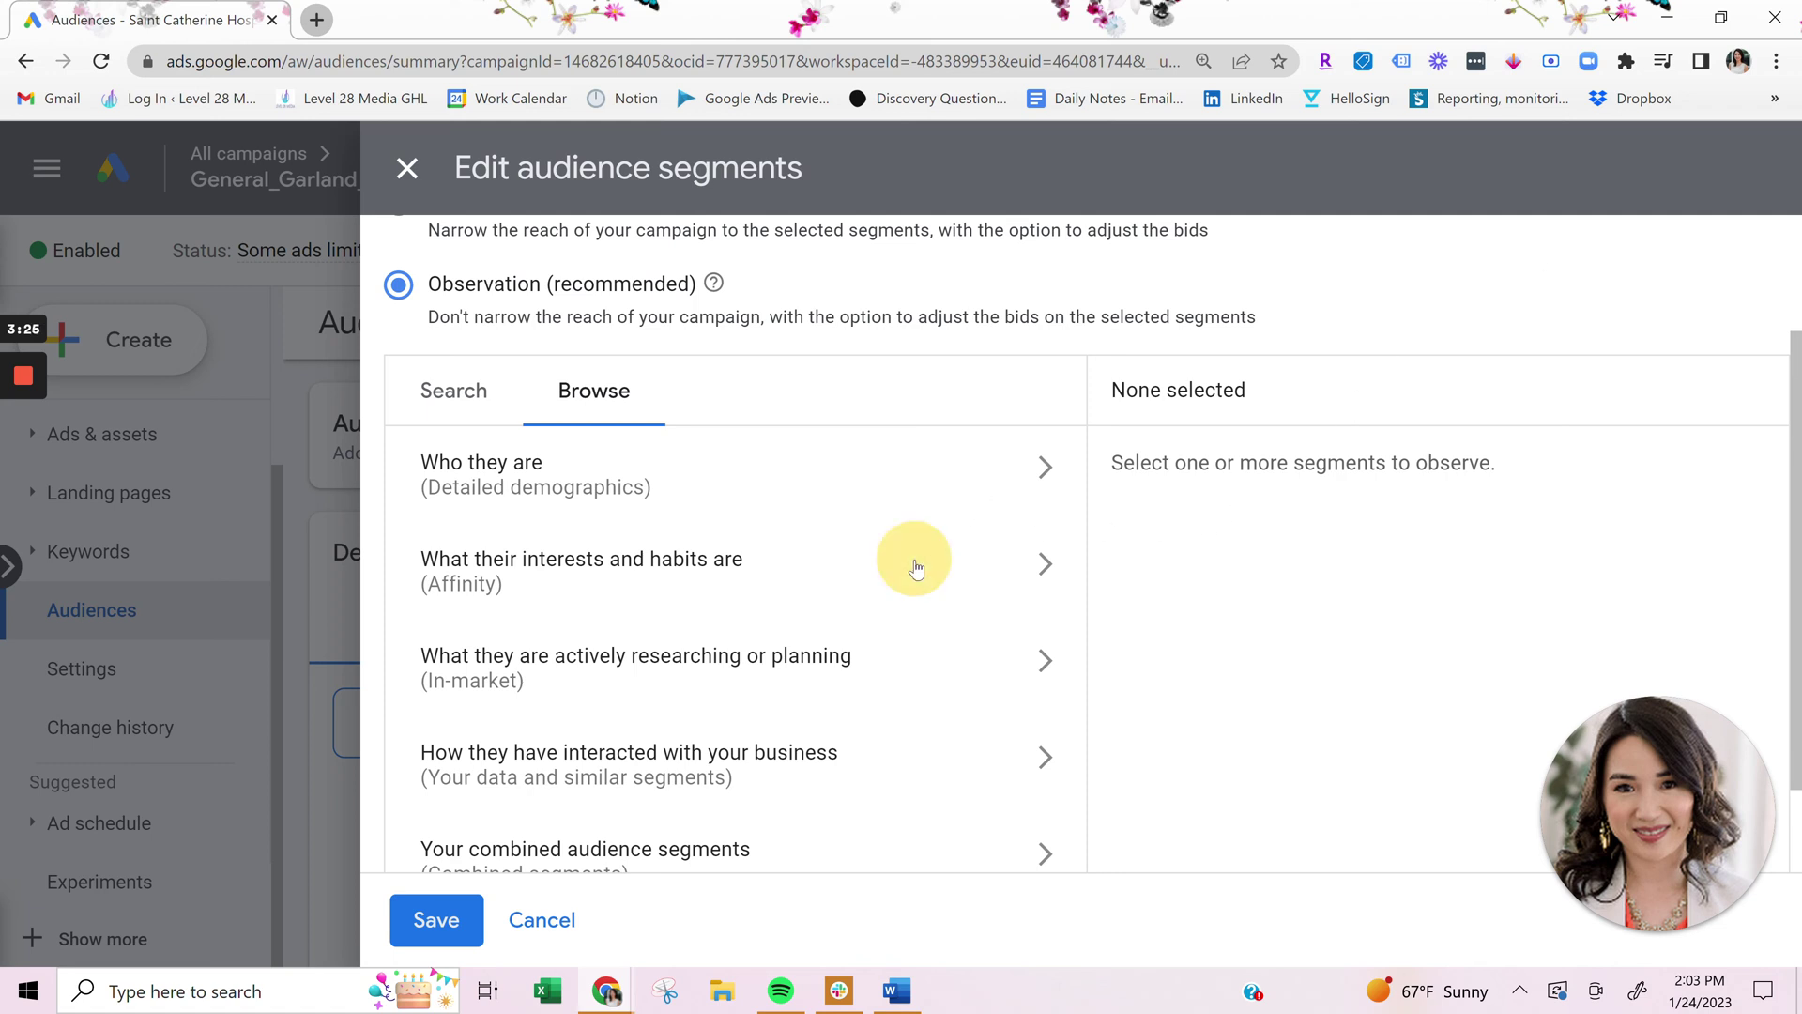
mouse_move(1079, 549)
mouse_down()
mouse_move(1075, 637)
mouse_move(1077, 564)
mouse_up()
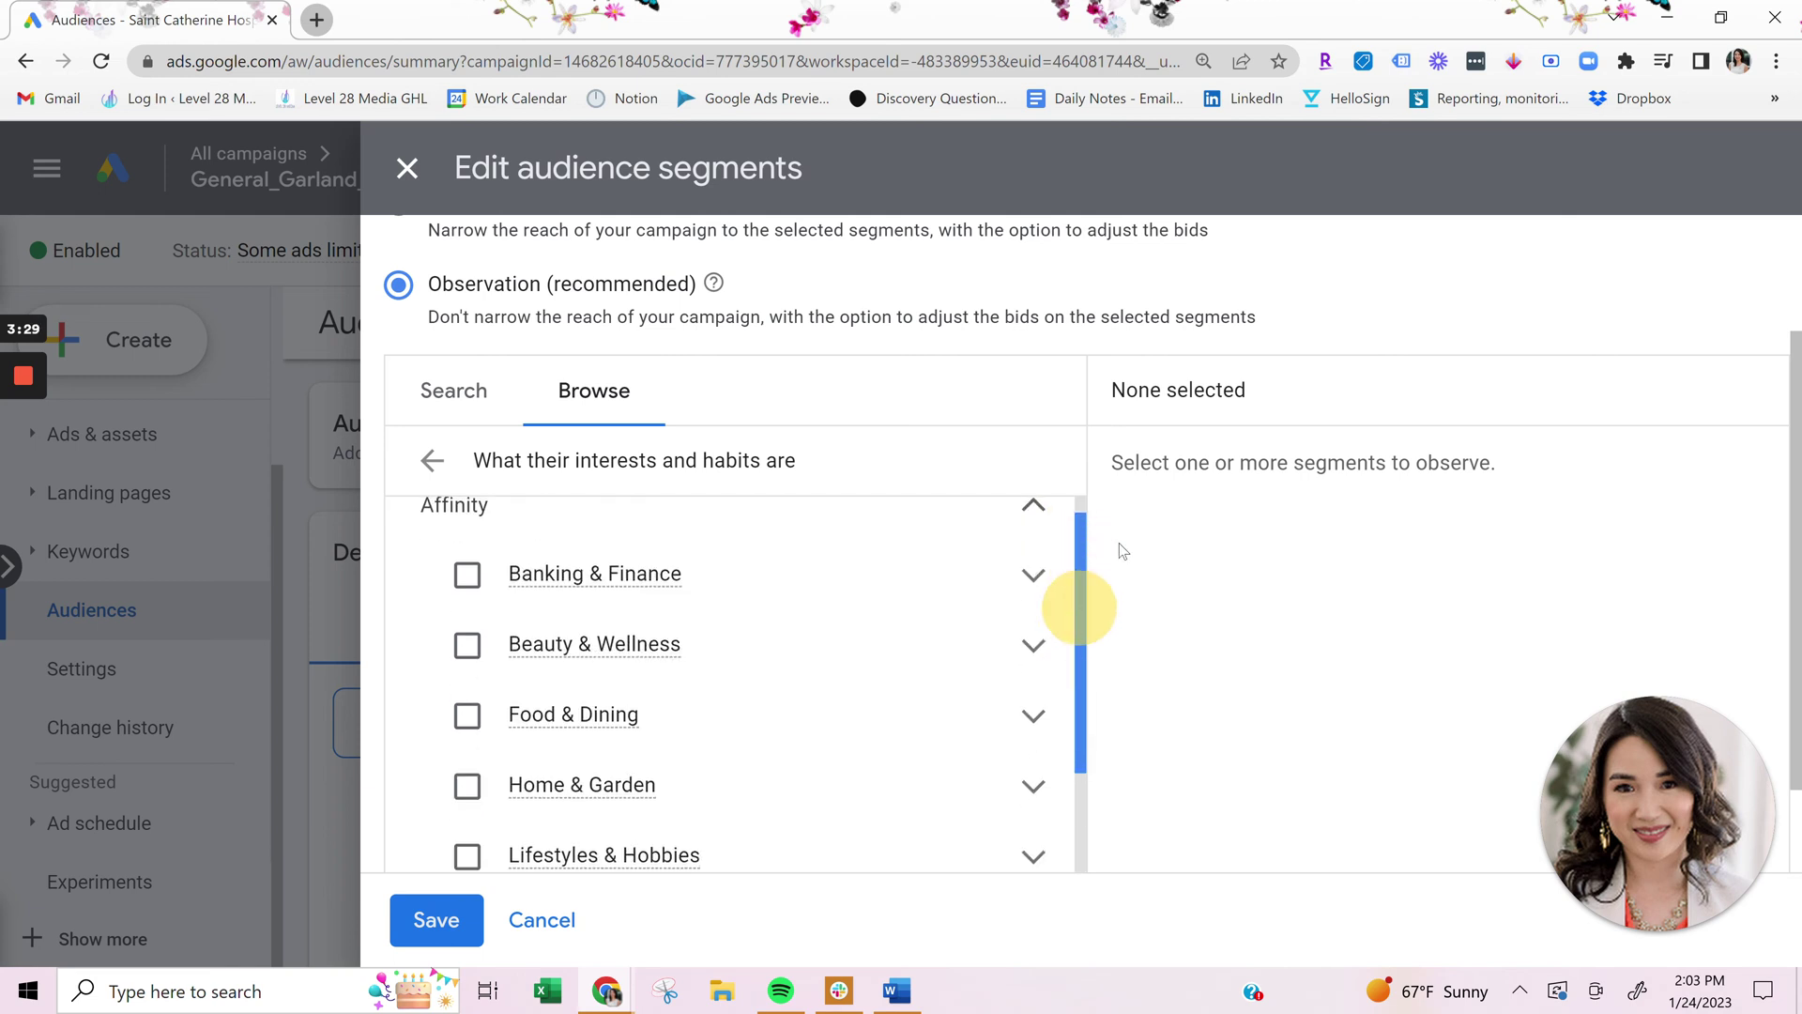
scroll(657, 648, up, 1)
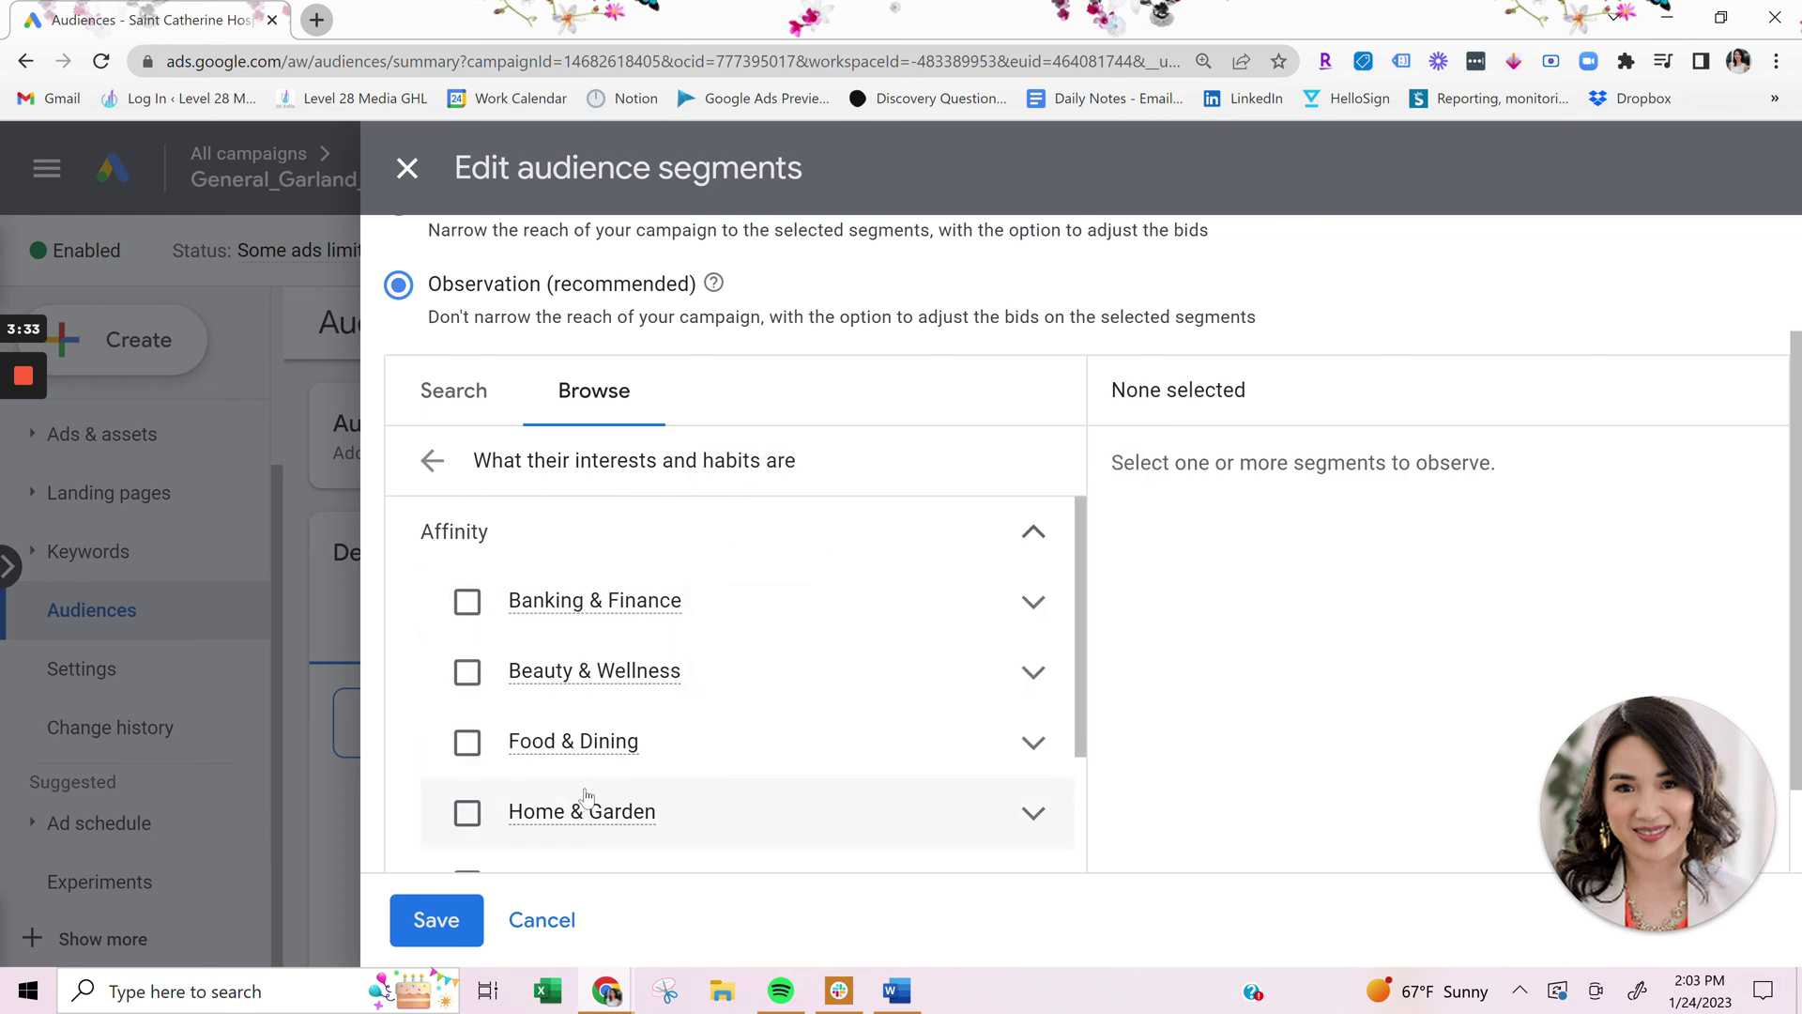
click(1036, 606)
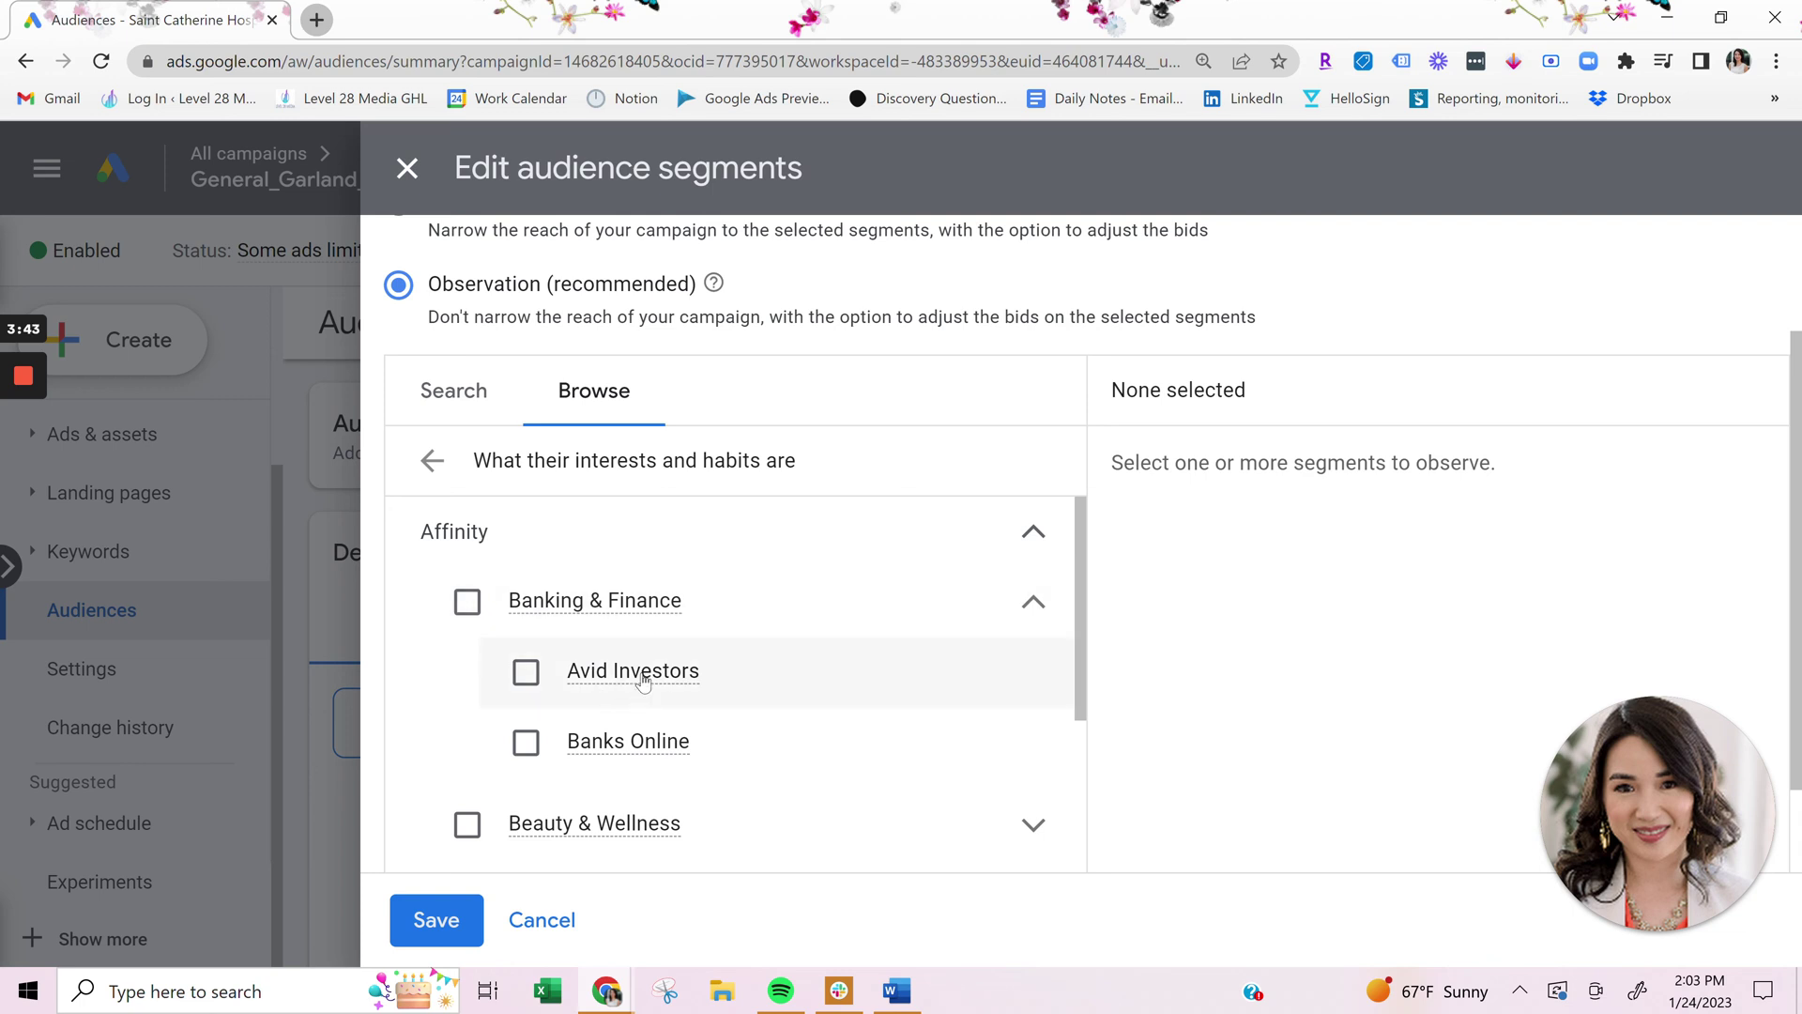
mouse_move(644, 680)
scroll(793, 692, down, 5)
scroll(713, 760, down, 1)
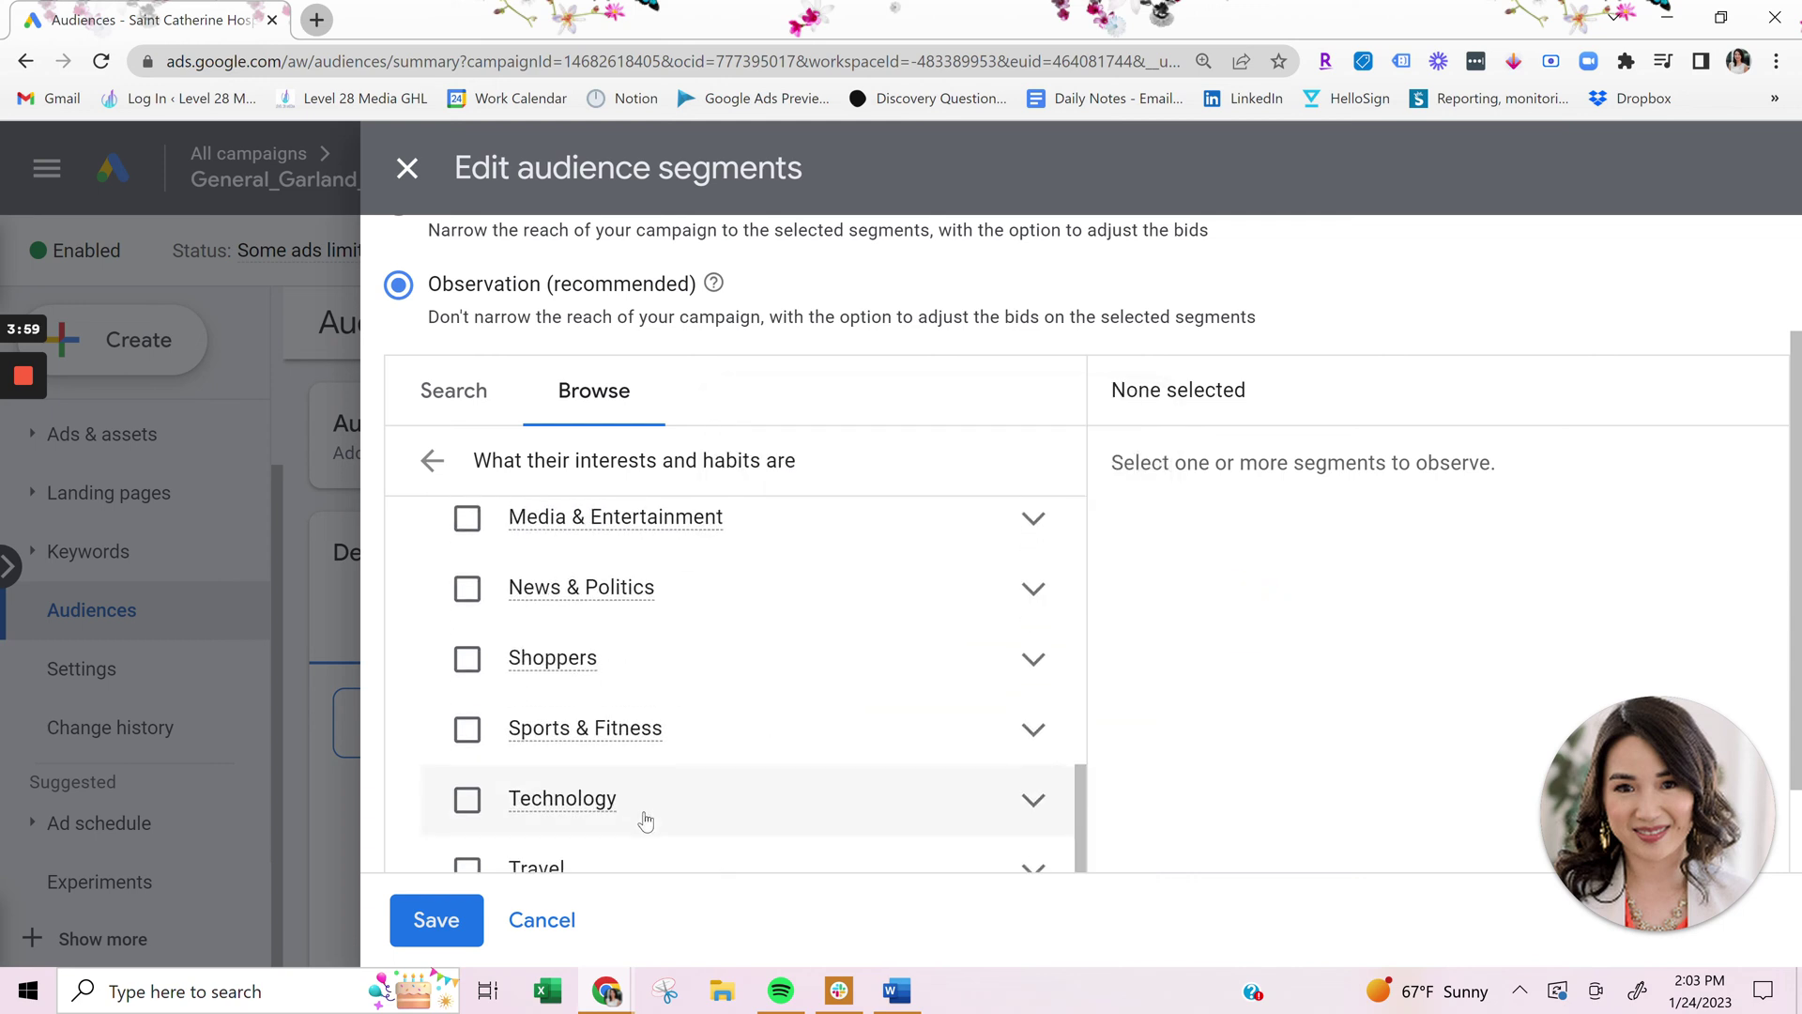
scroll(644, 807, up, 5)
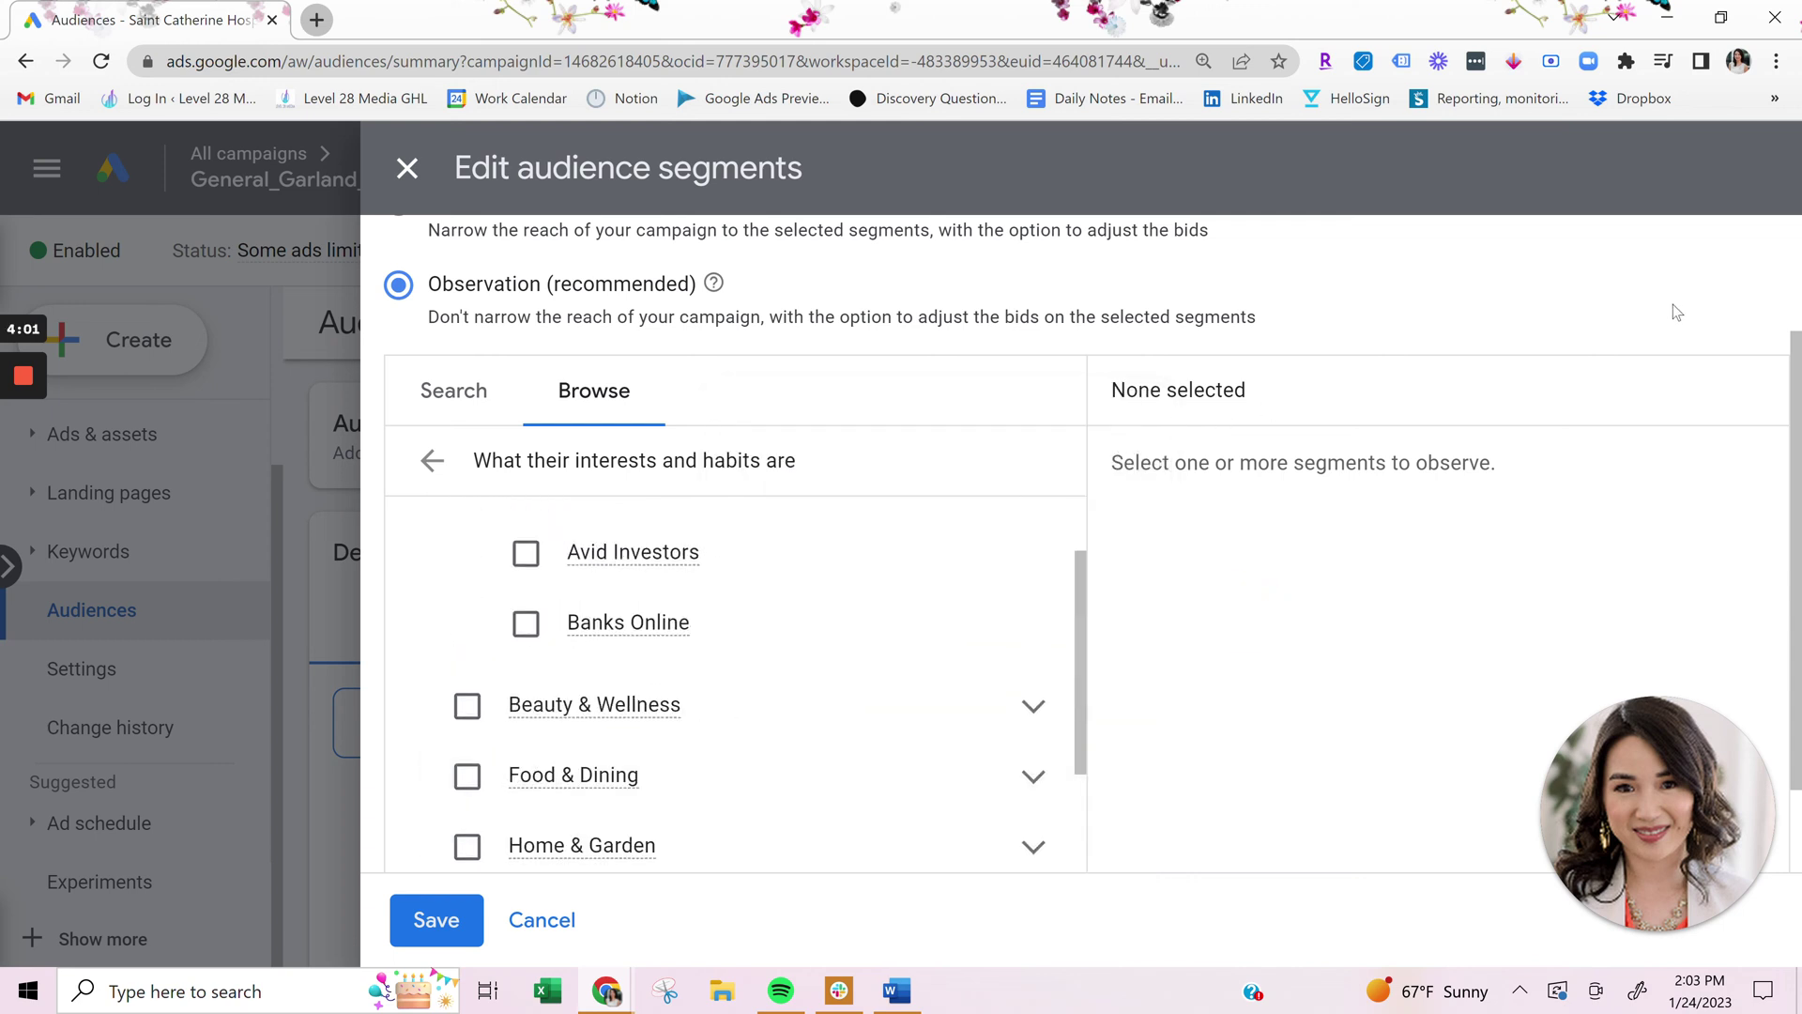
click(433, 461)
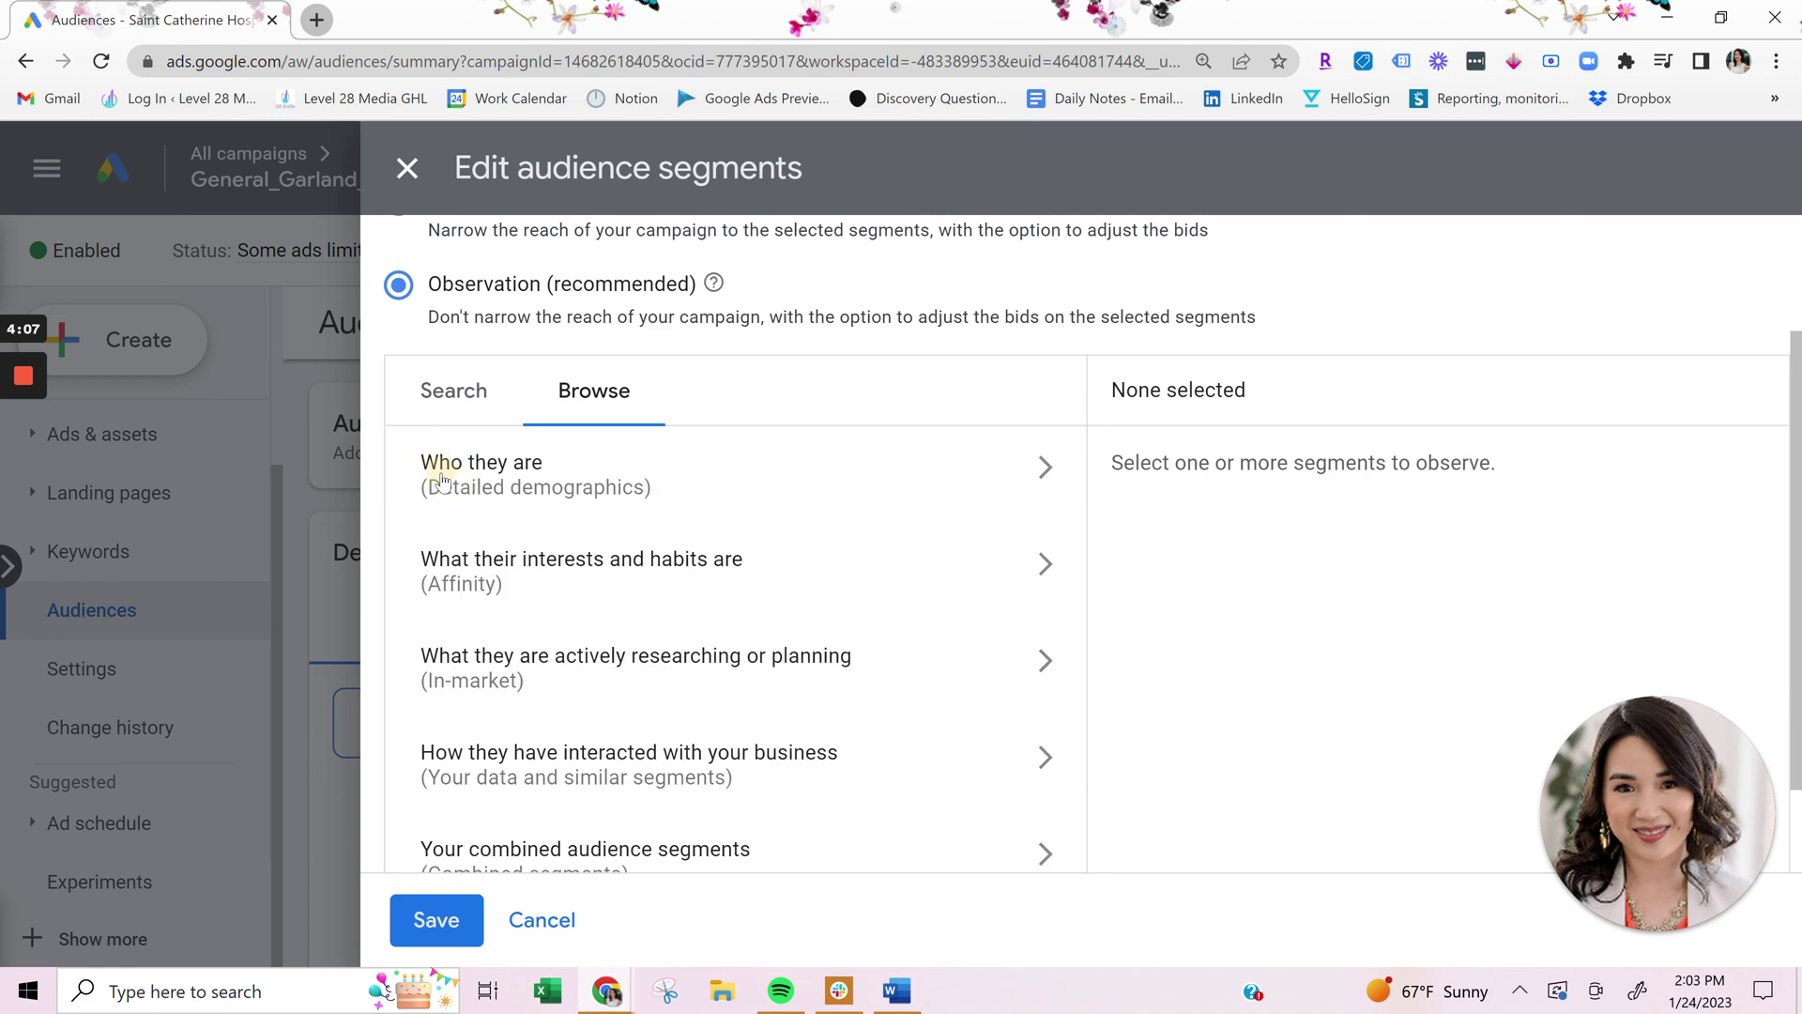
Open In-market segments and expand Autos & Vehicles, then Motor Vehicles
click(615, 680)
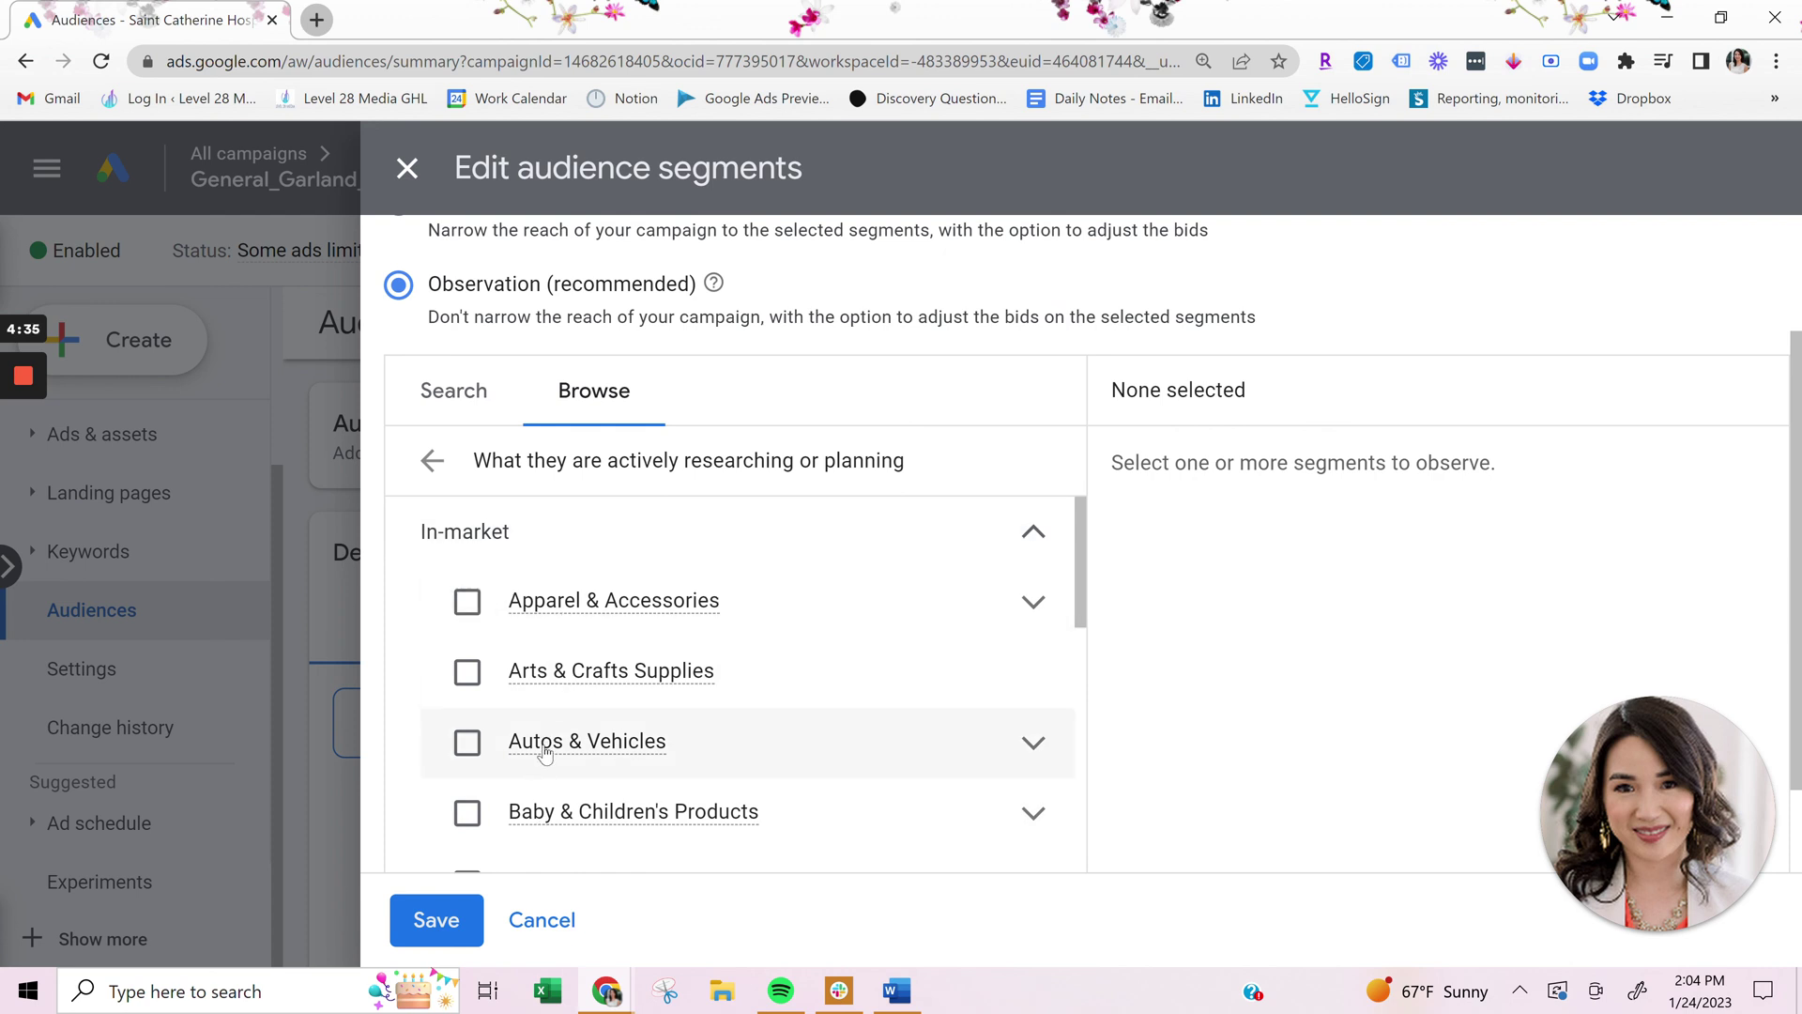
mouse_move(638, 743)
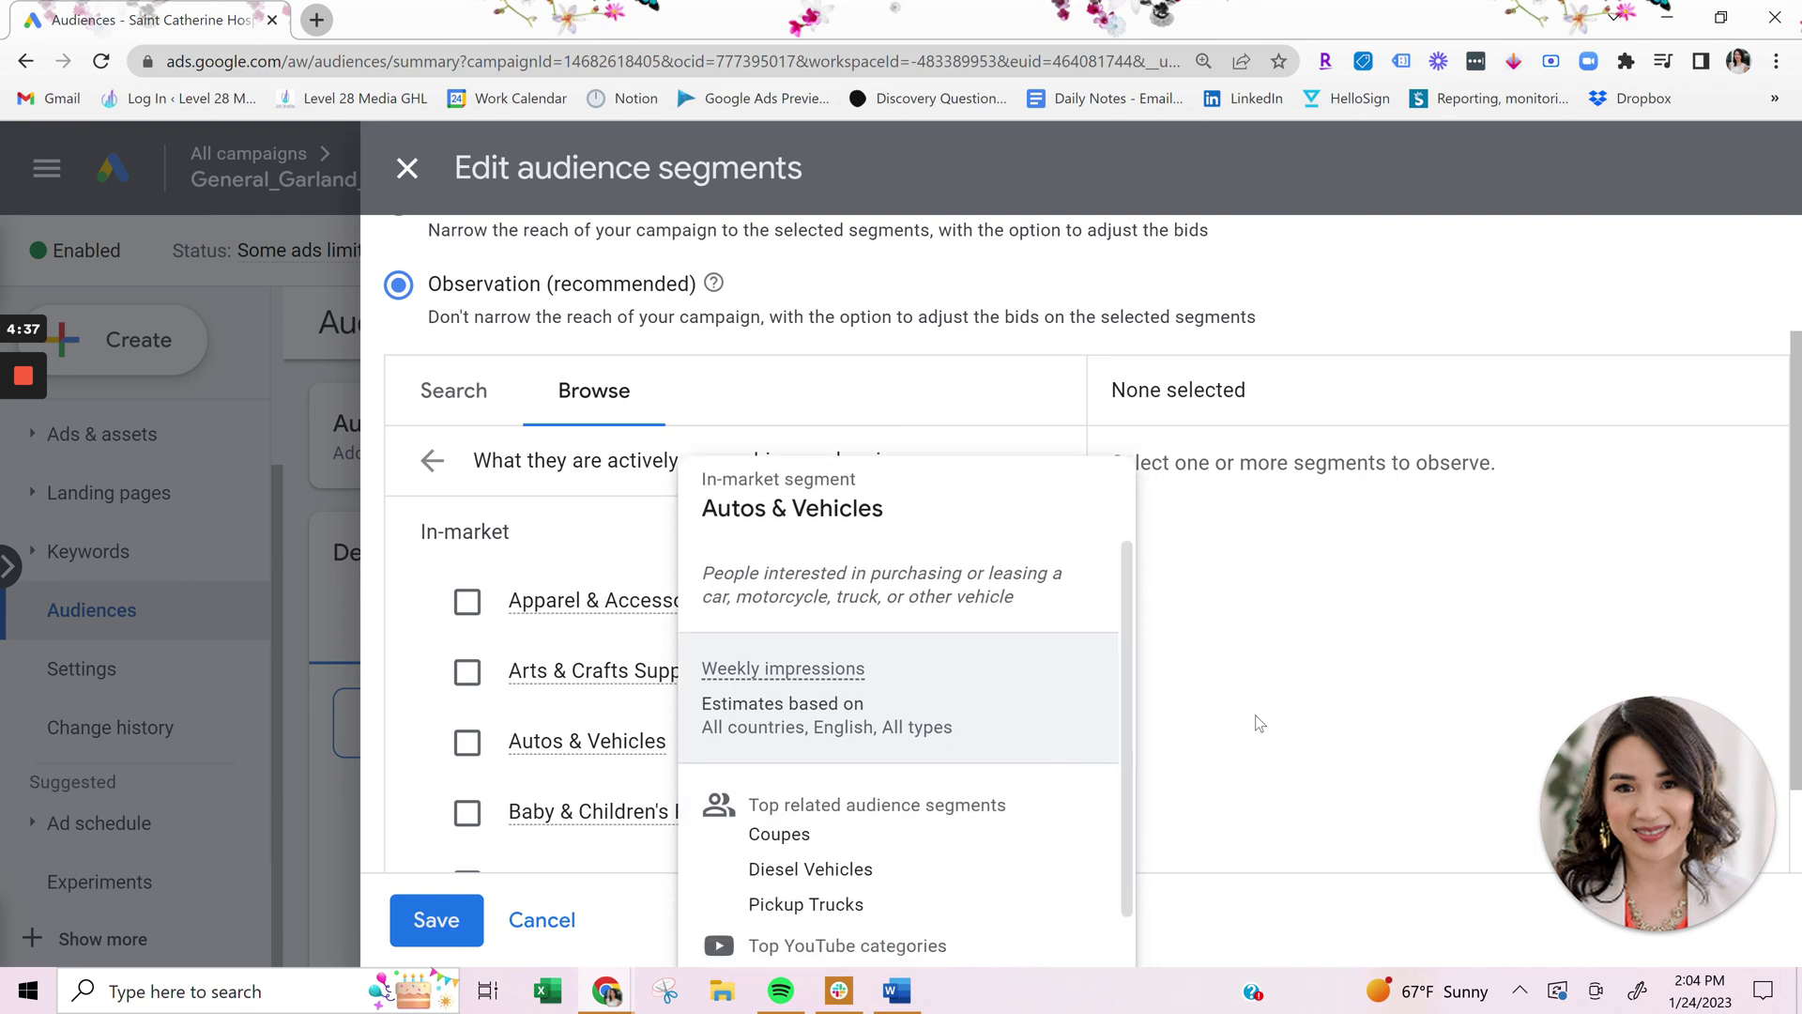
click(1035, 750)
scroll(929, 776, down, 1)
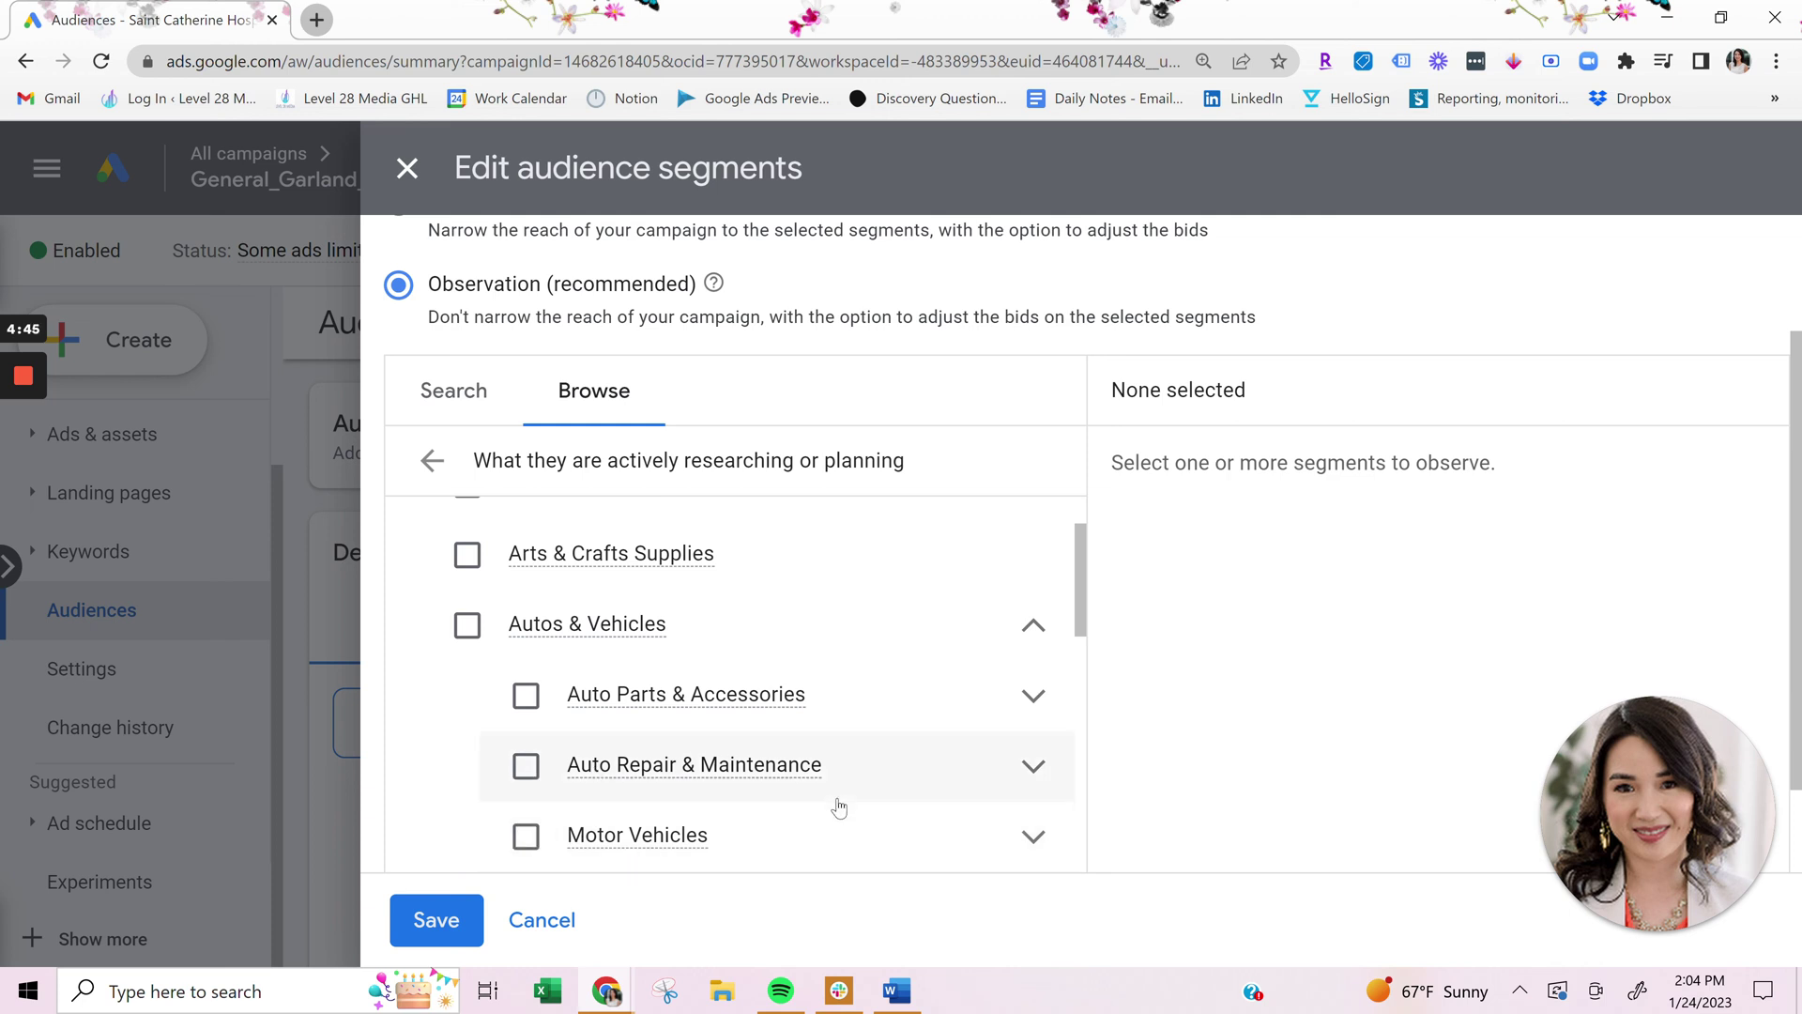
scroll(844, 801, down, 1)
click(1029, 721)
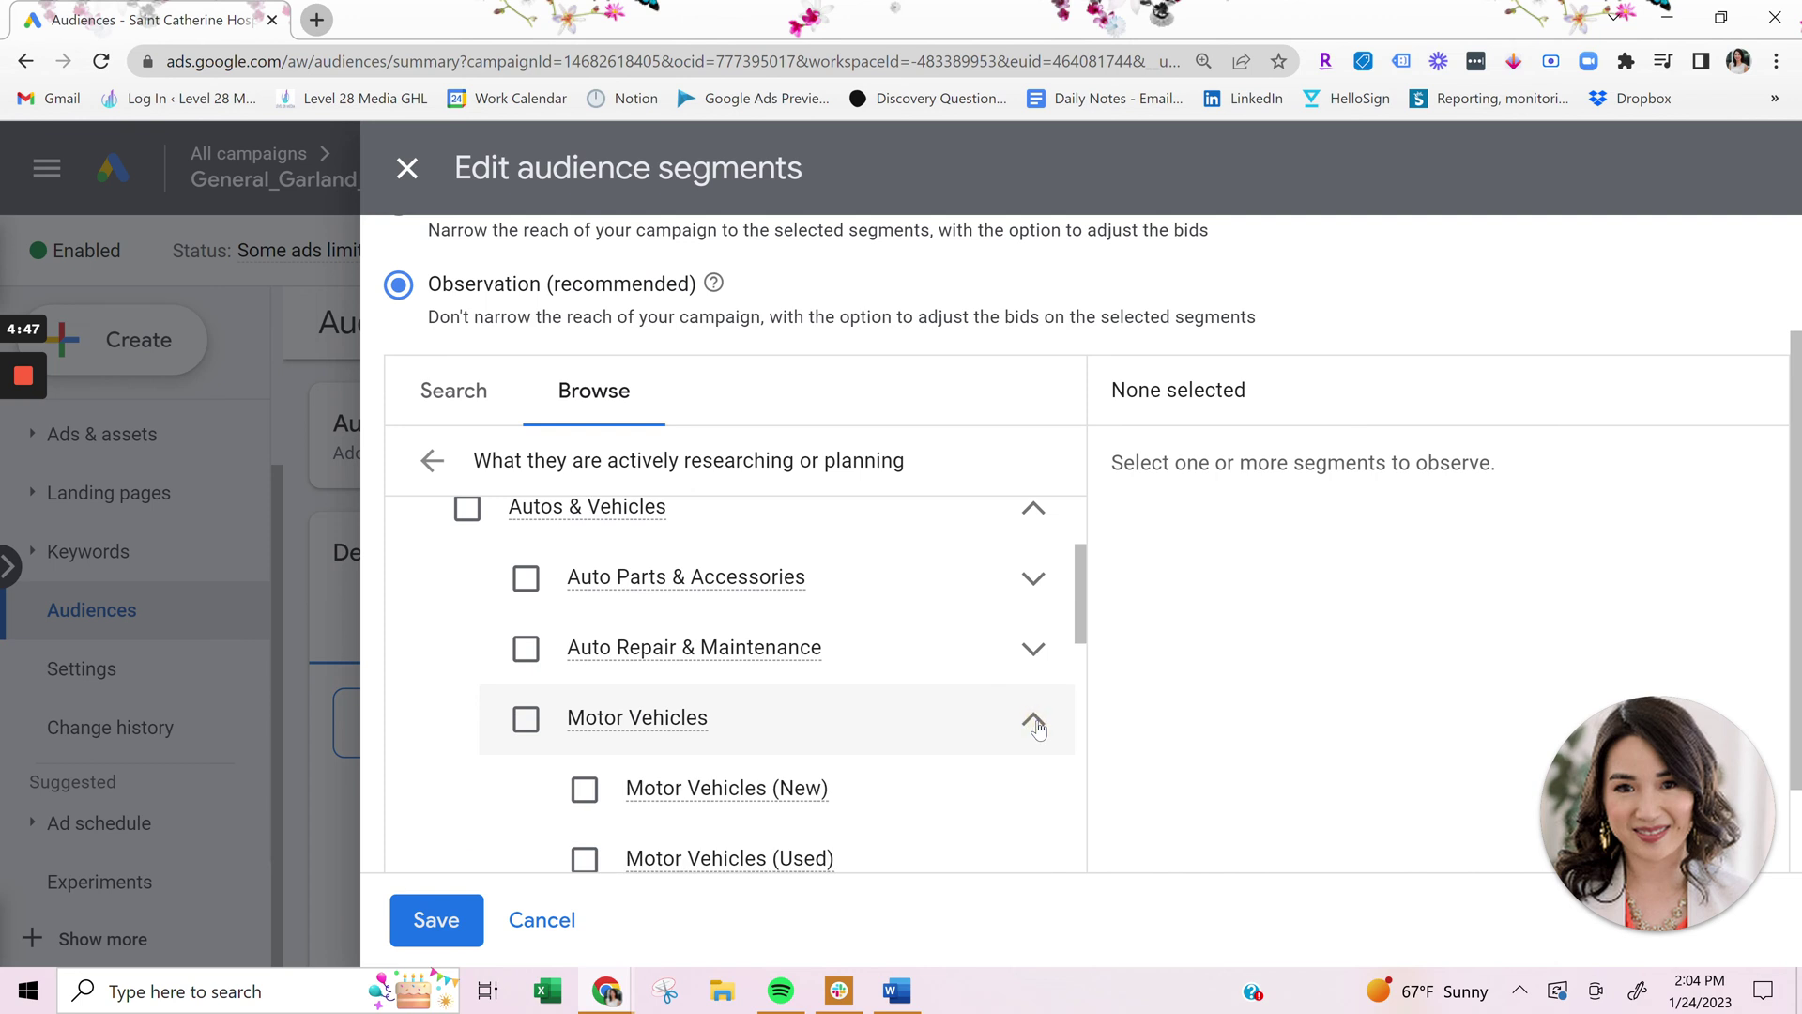
Expand Motor Vehicles by Brand and scroll the brand list to find Hyundai
scroll(1009, 736, down, 2)
scroll(741, 692, down, 2)
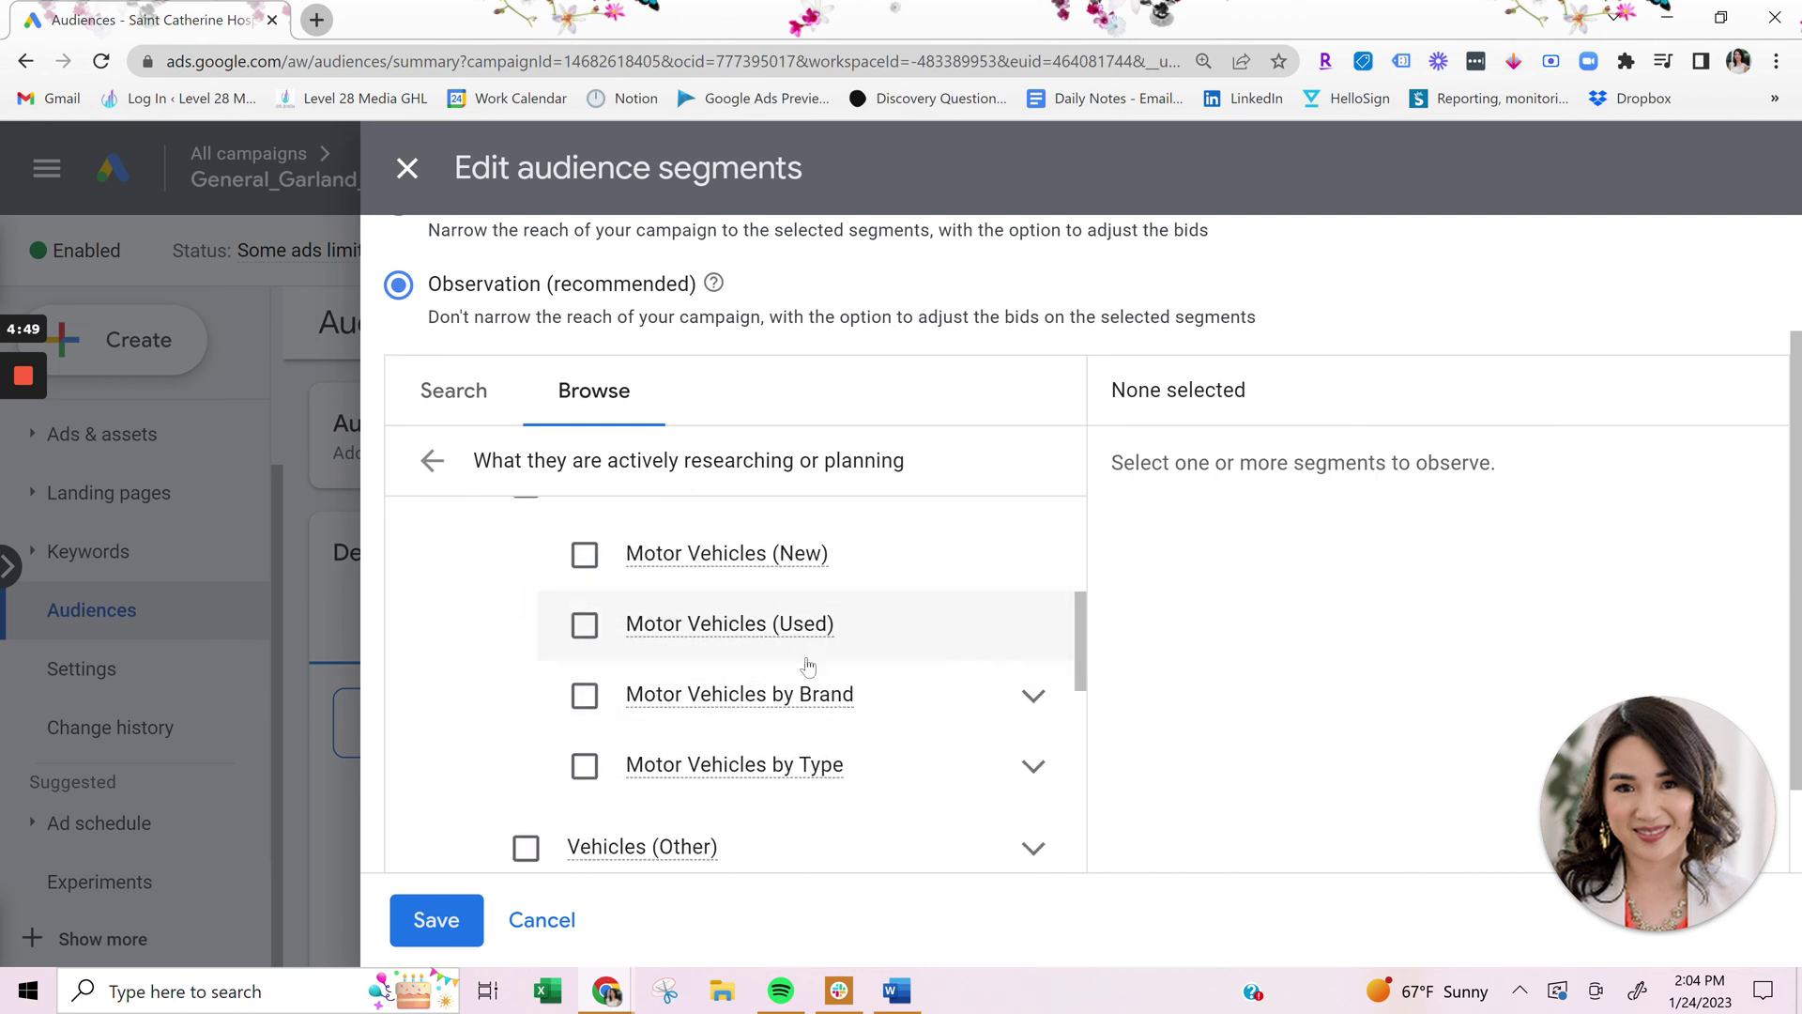
mouse_move(858, 715)
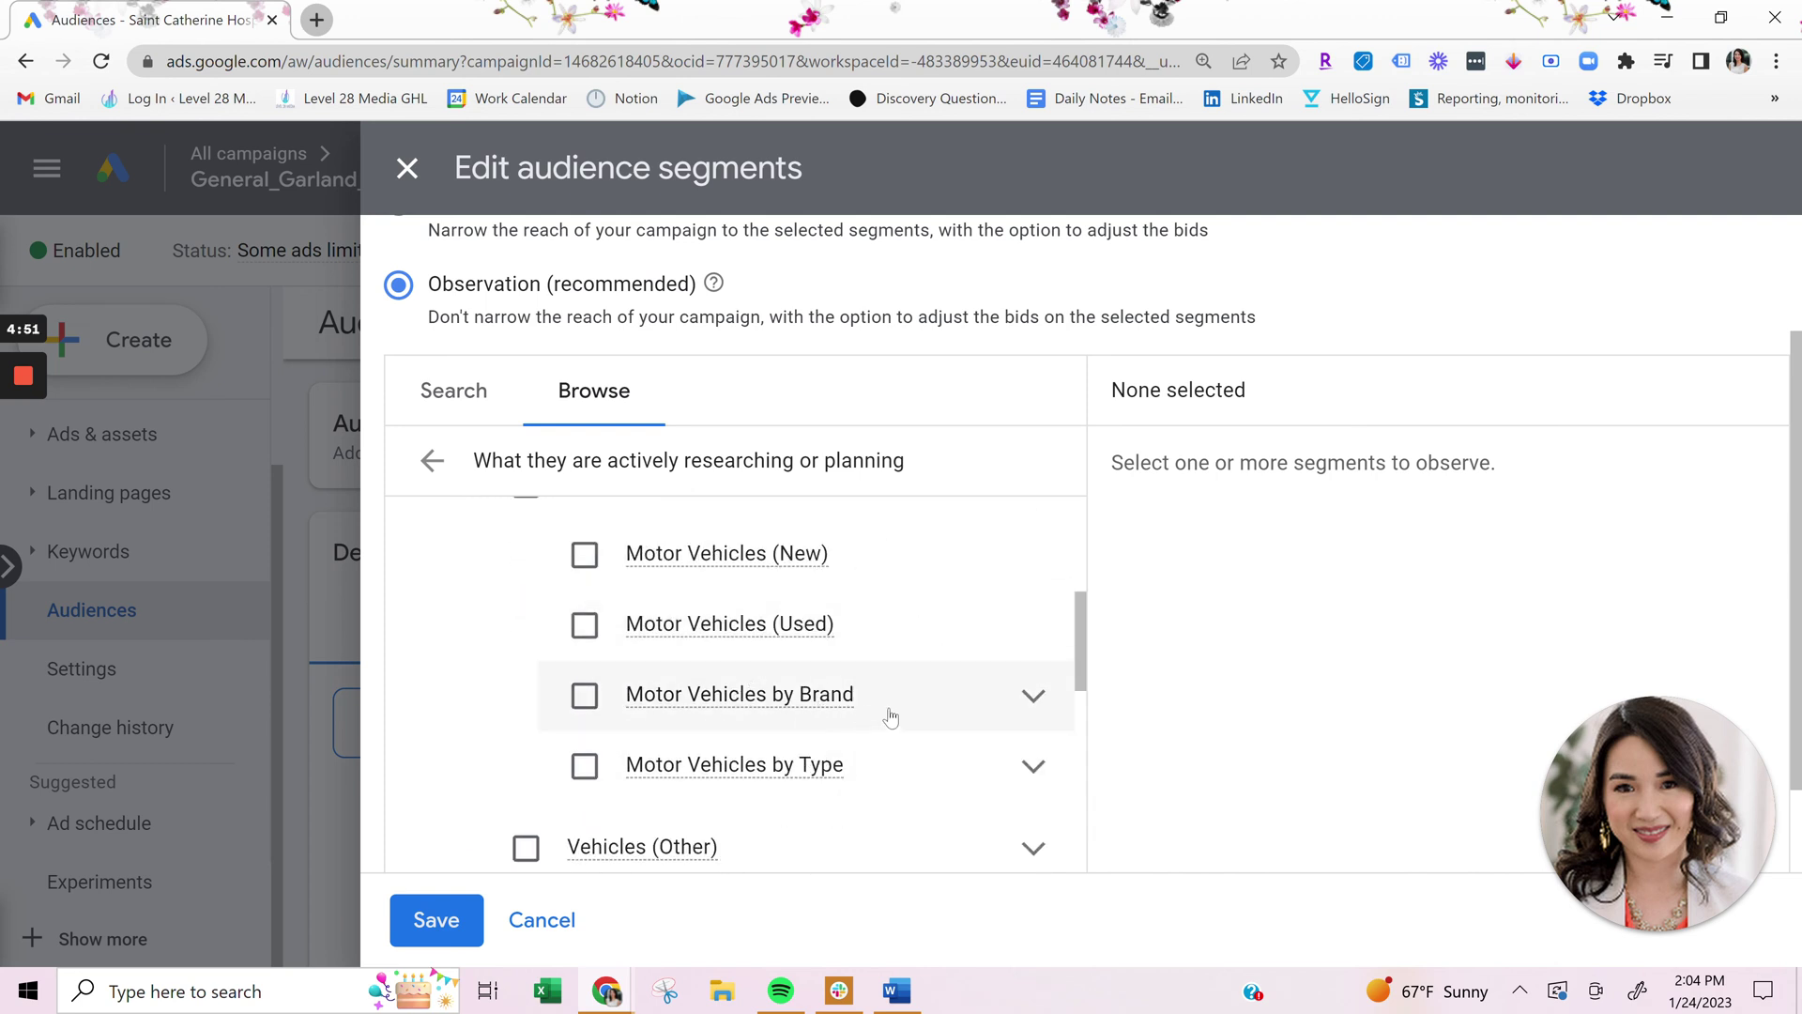
click(1035, 694)
scroll(906, 748, down, 4)
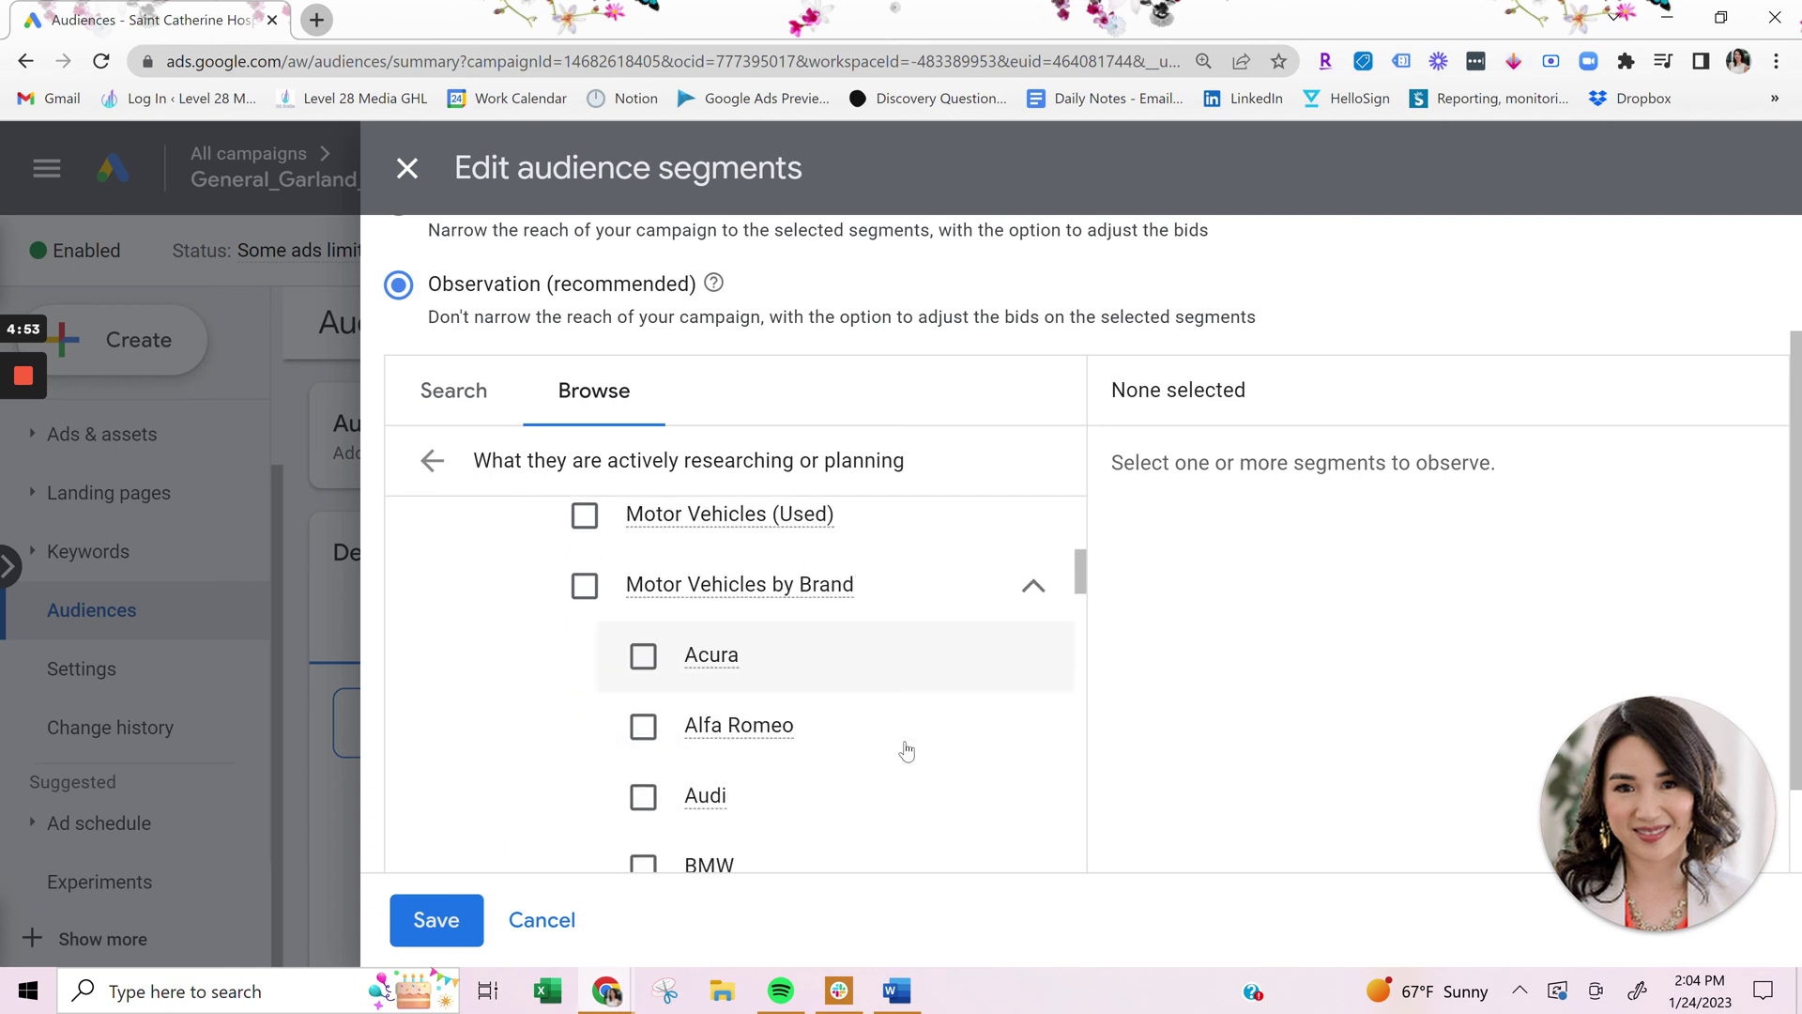
scroll(896, 751, down, 5)
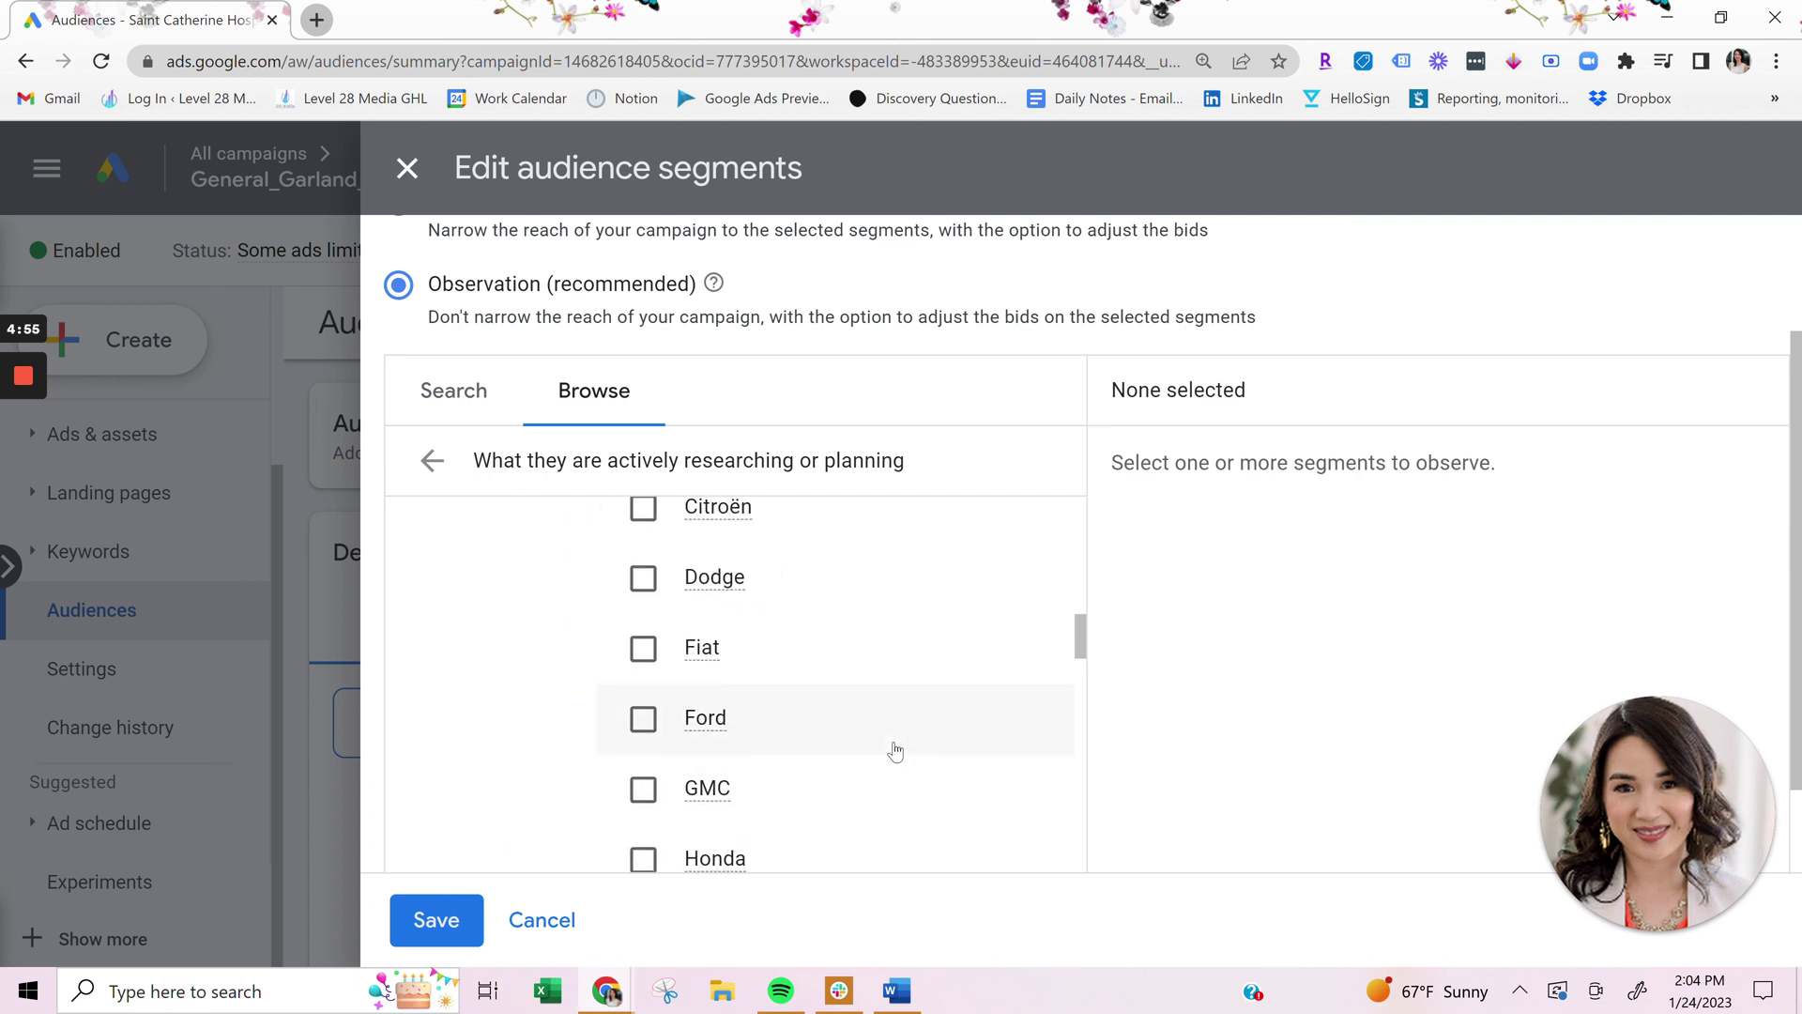
scroll(892, 749, up, 8)
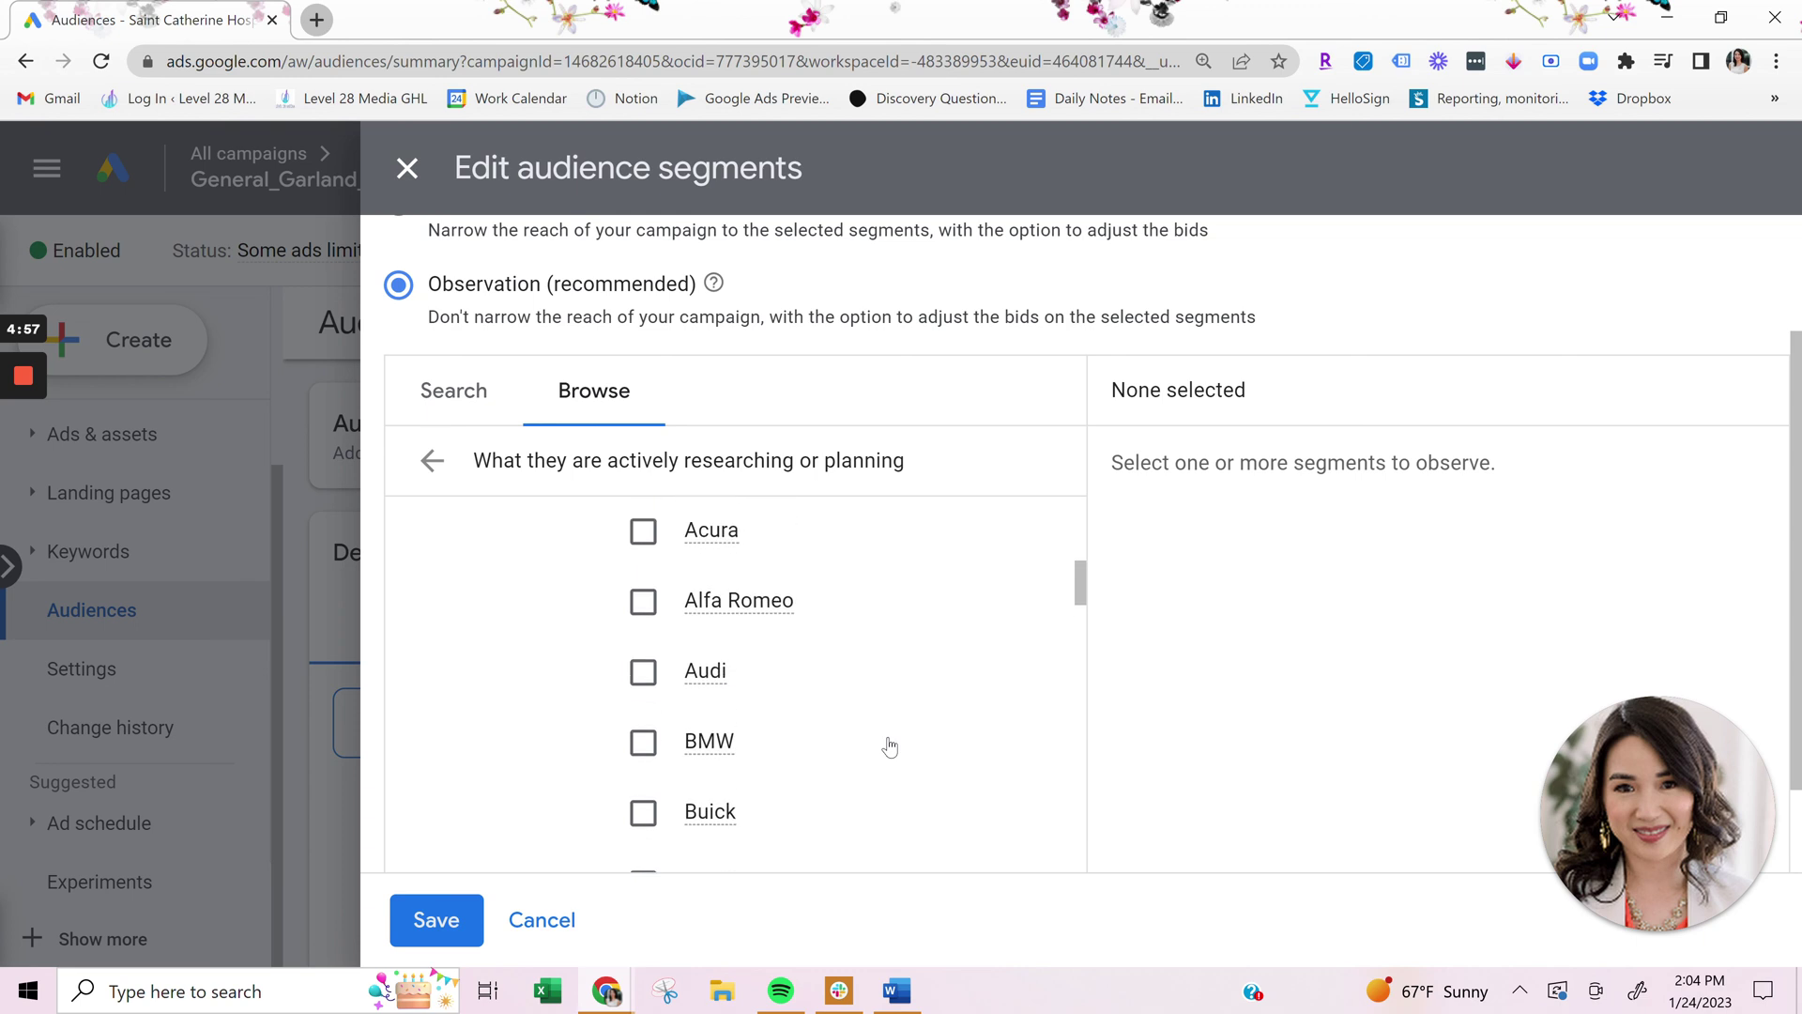
scroll(890, 746, up, 1)
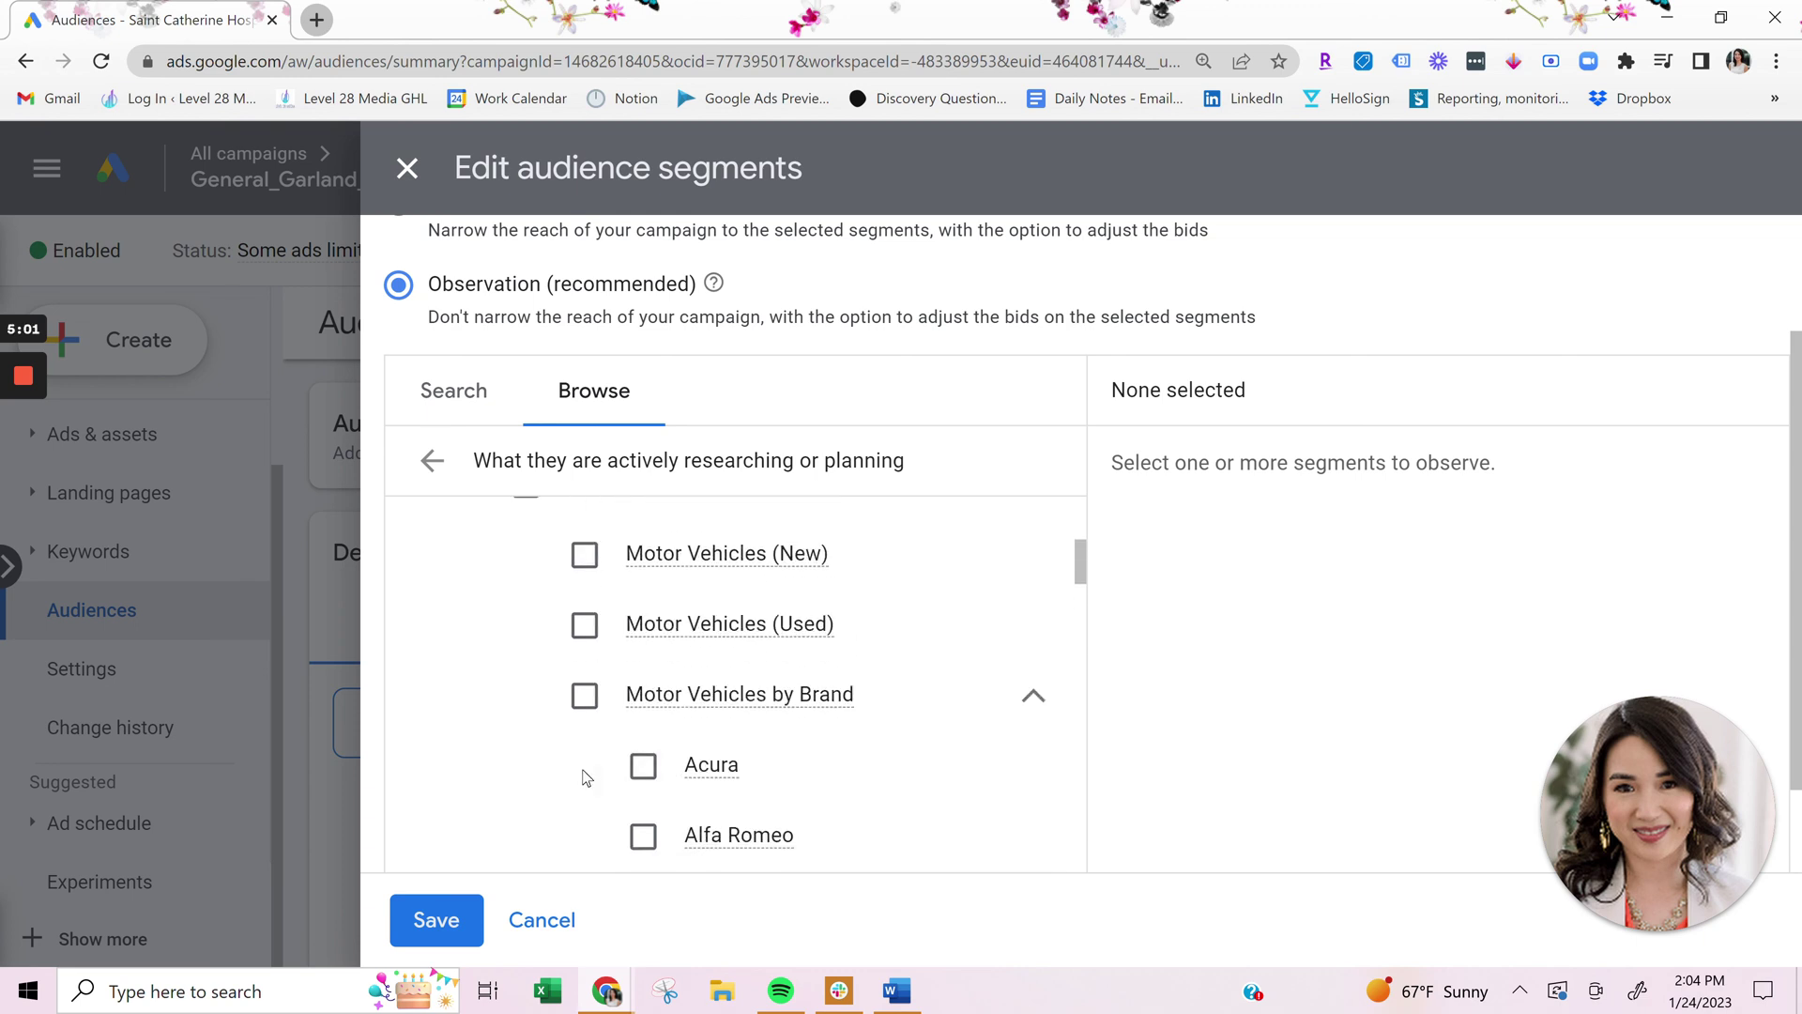
scroll(582, 760, up, 3)
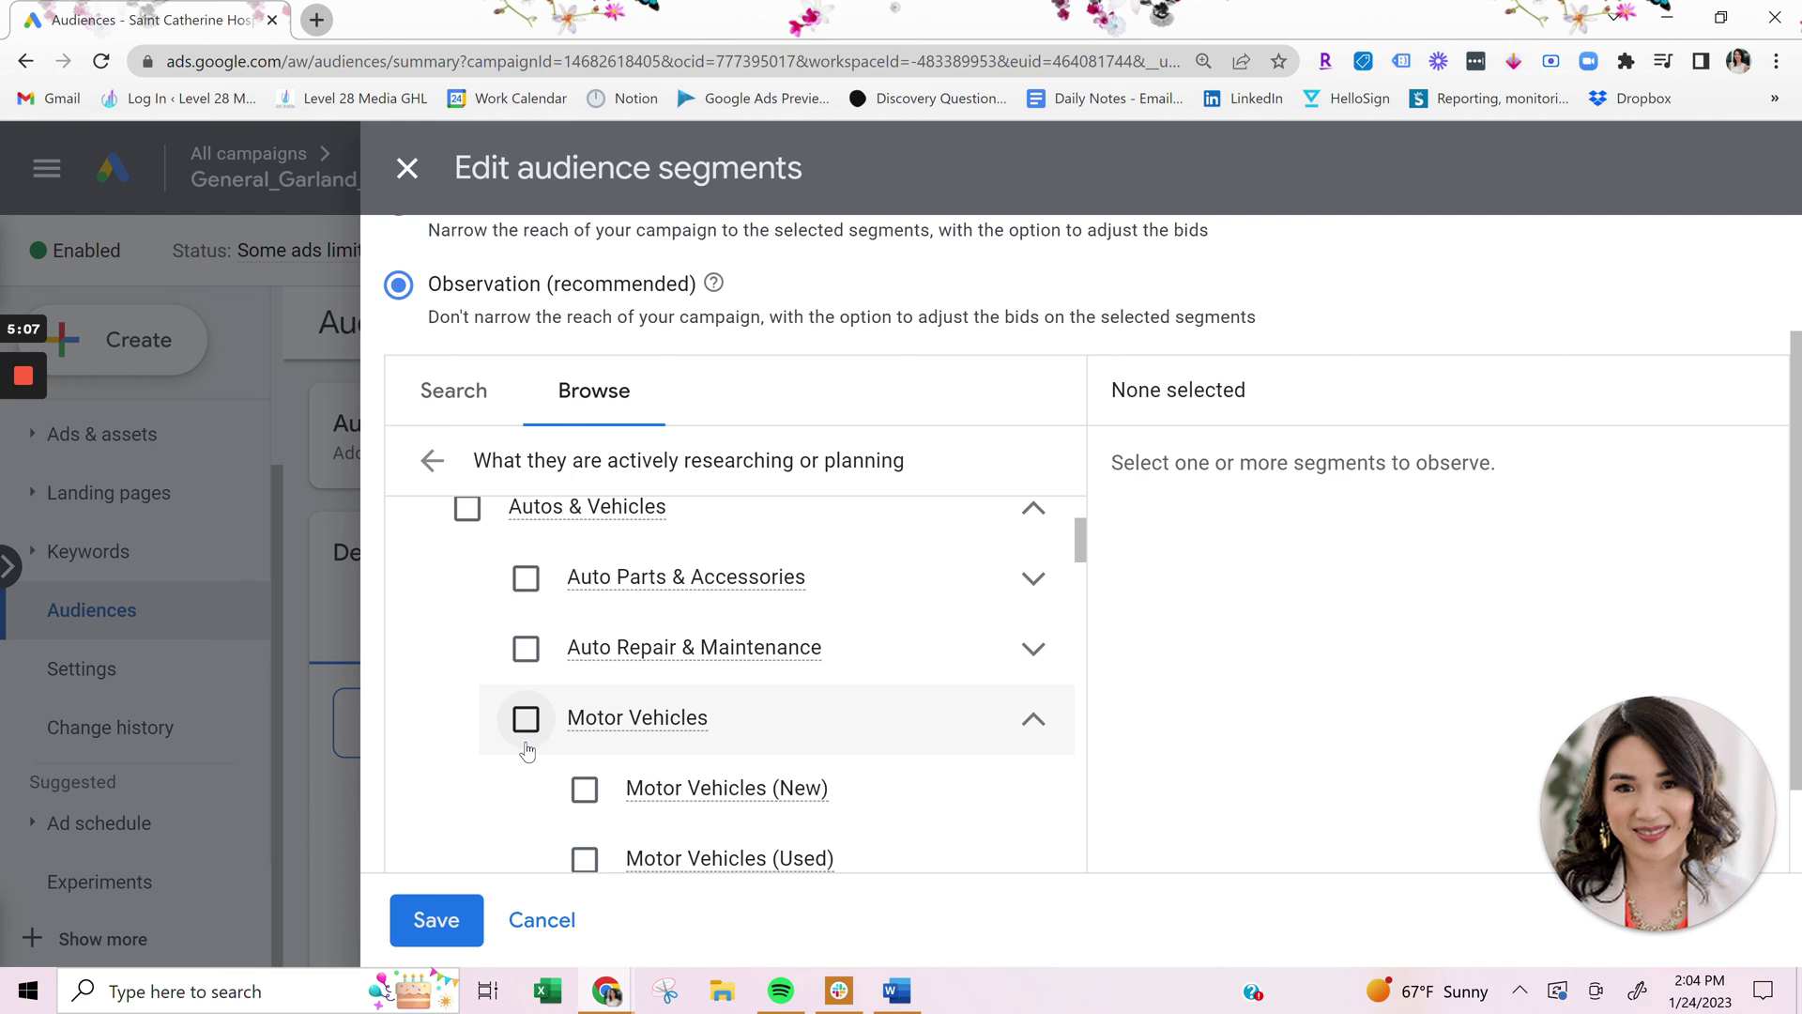
scroll(527, 751, down, 5)
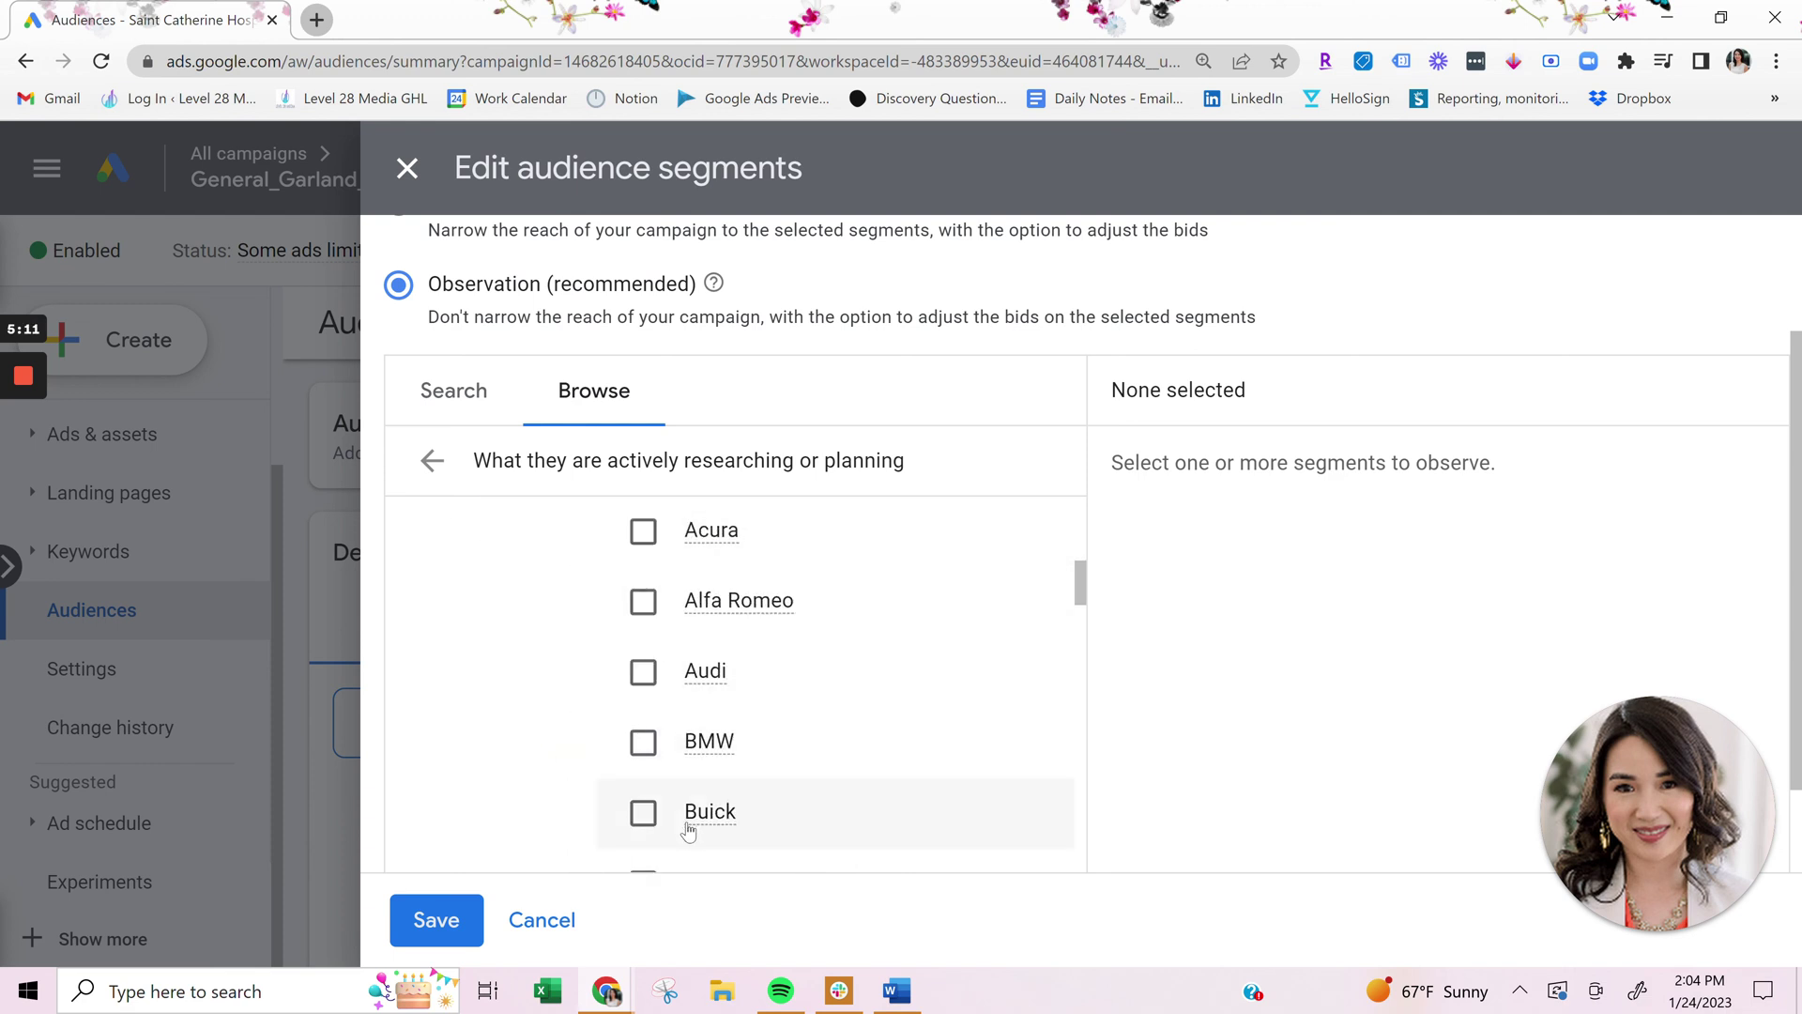
scroll(675, 807, down, 6)
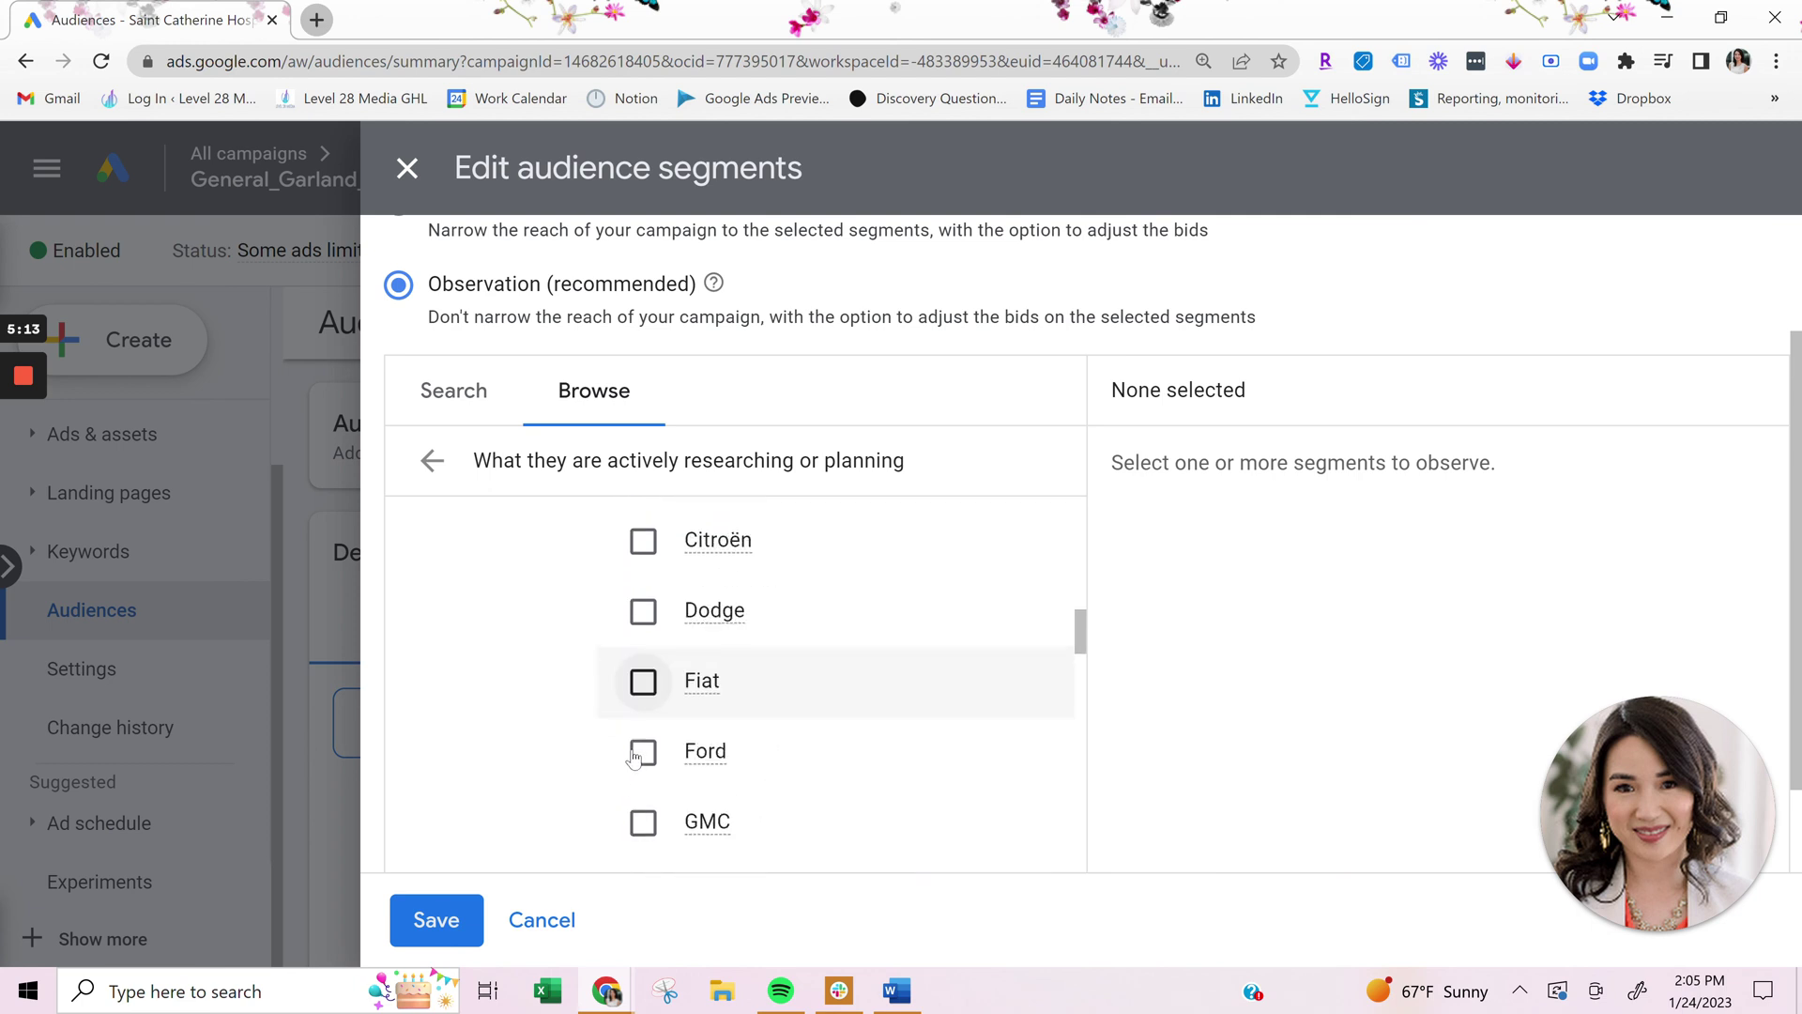
scroll(634, 757, down, 3)
Tick the Hyundai and Infiniti brand segments and review both in the selected panel
click(642, 695)
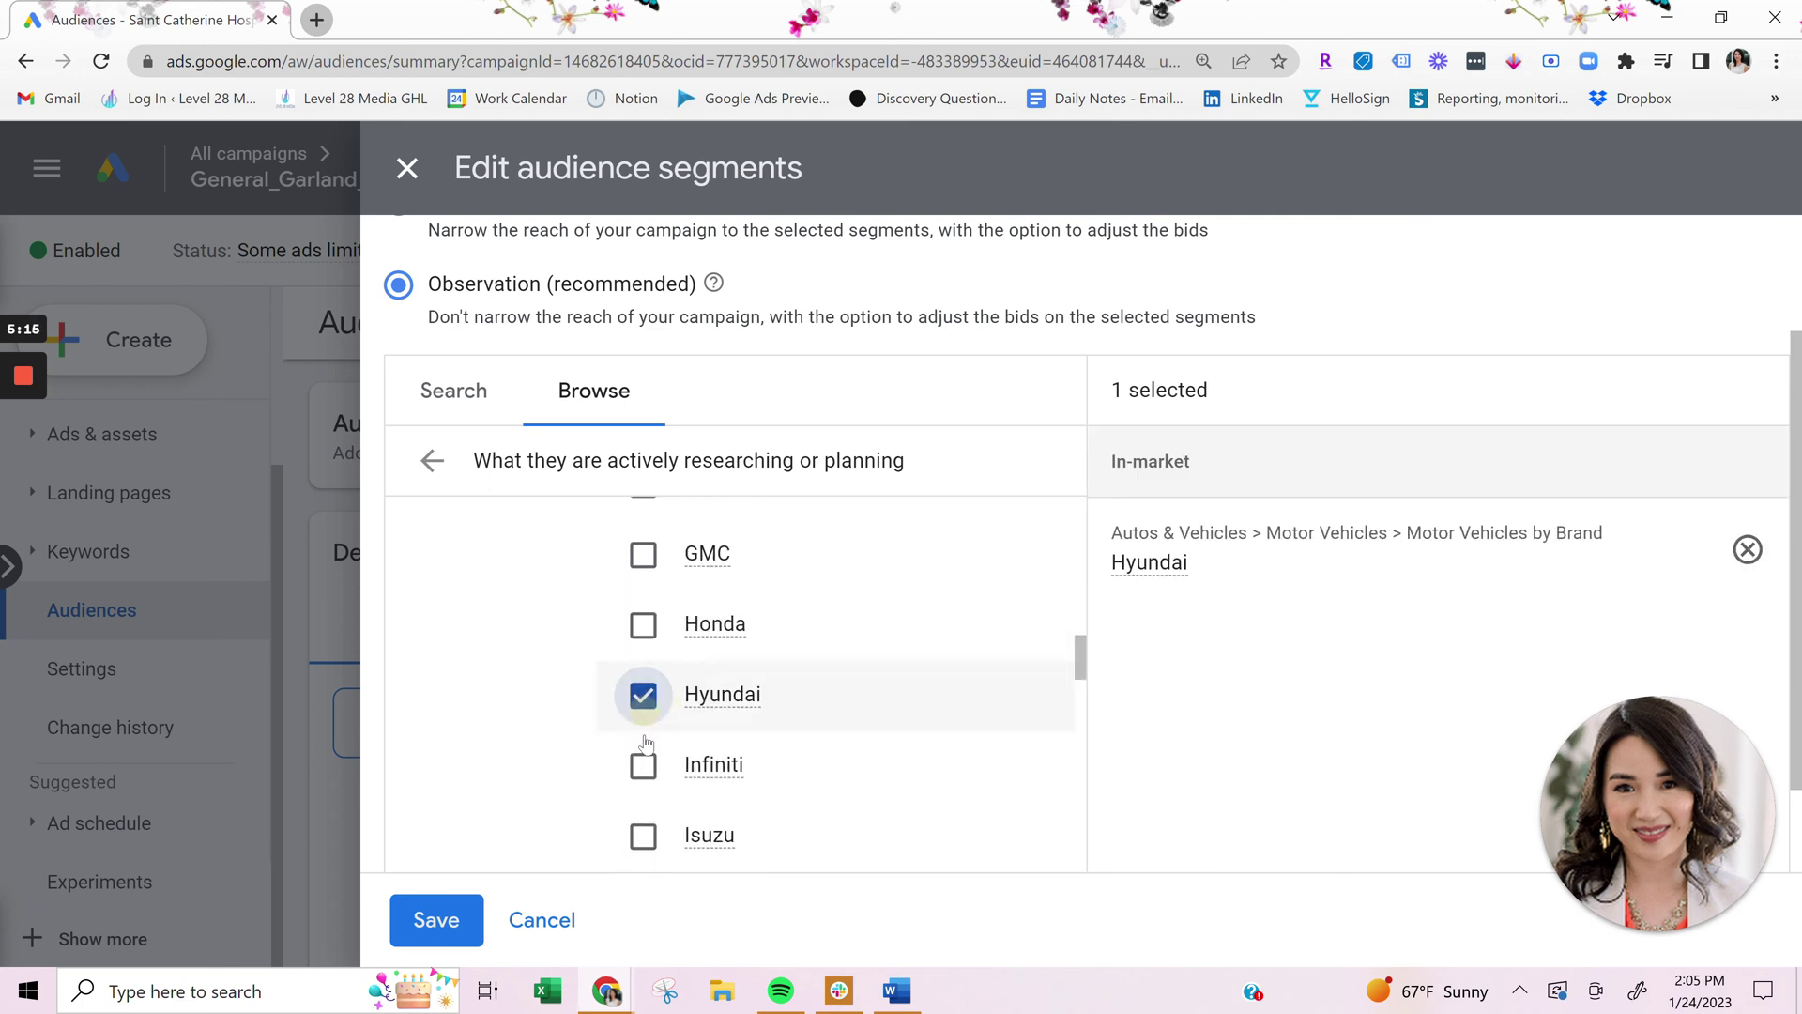
click(646, 783)
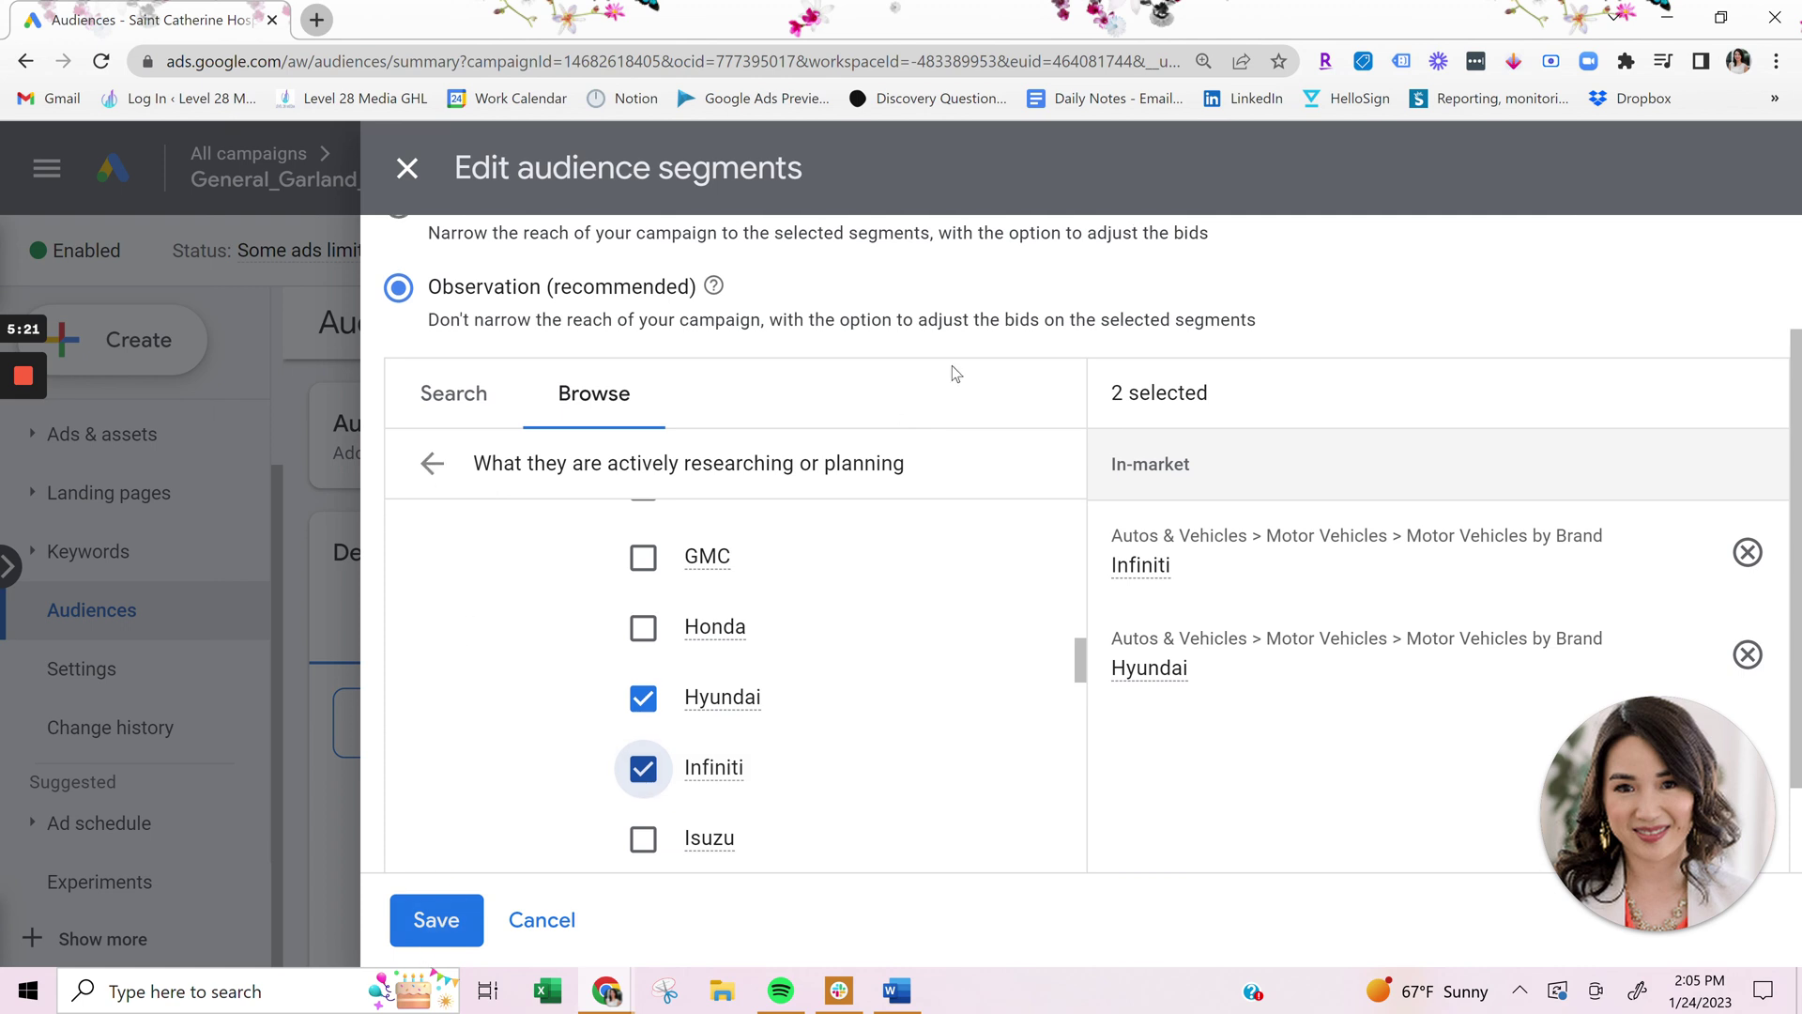
scroll(952, 364, up, 1)
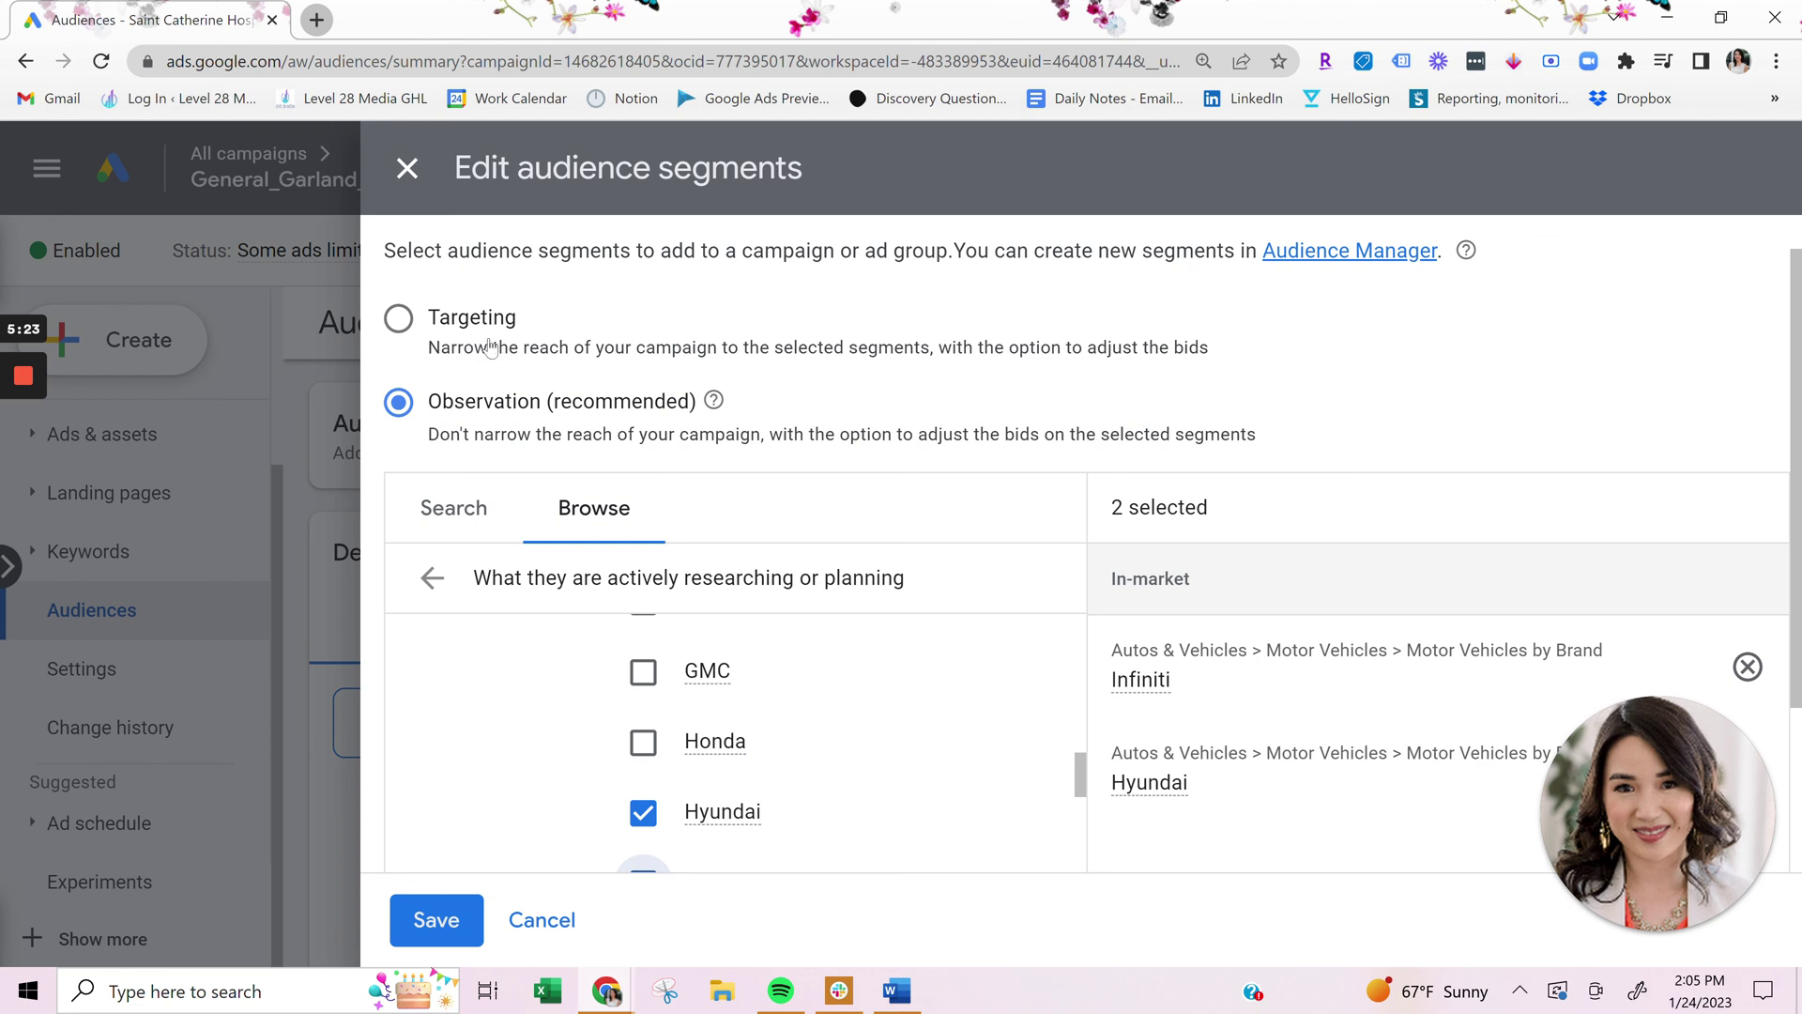
drag(429, 579, 1427, 511)
click(1407, 391)
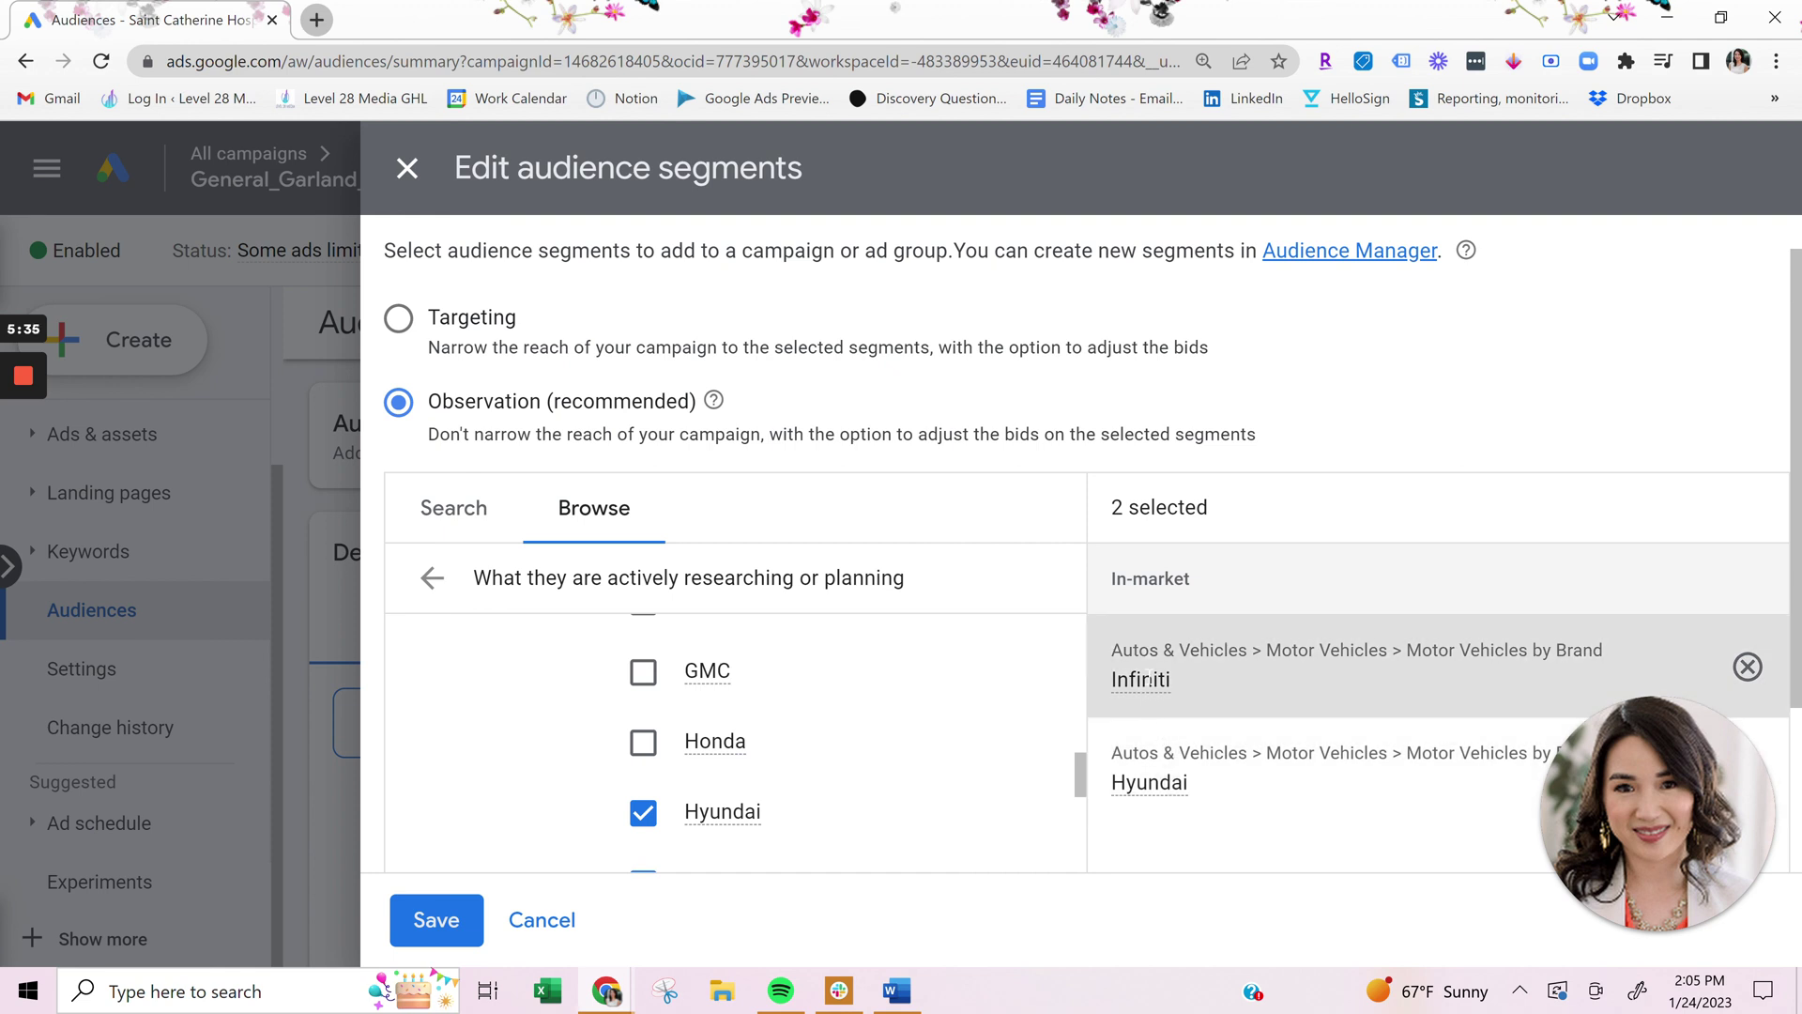
mouse_move(1141, 718)
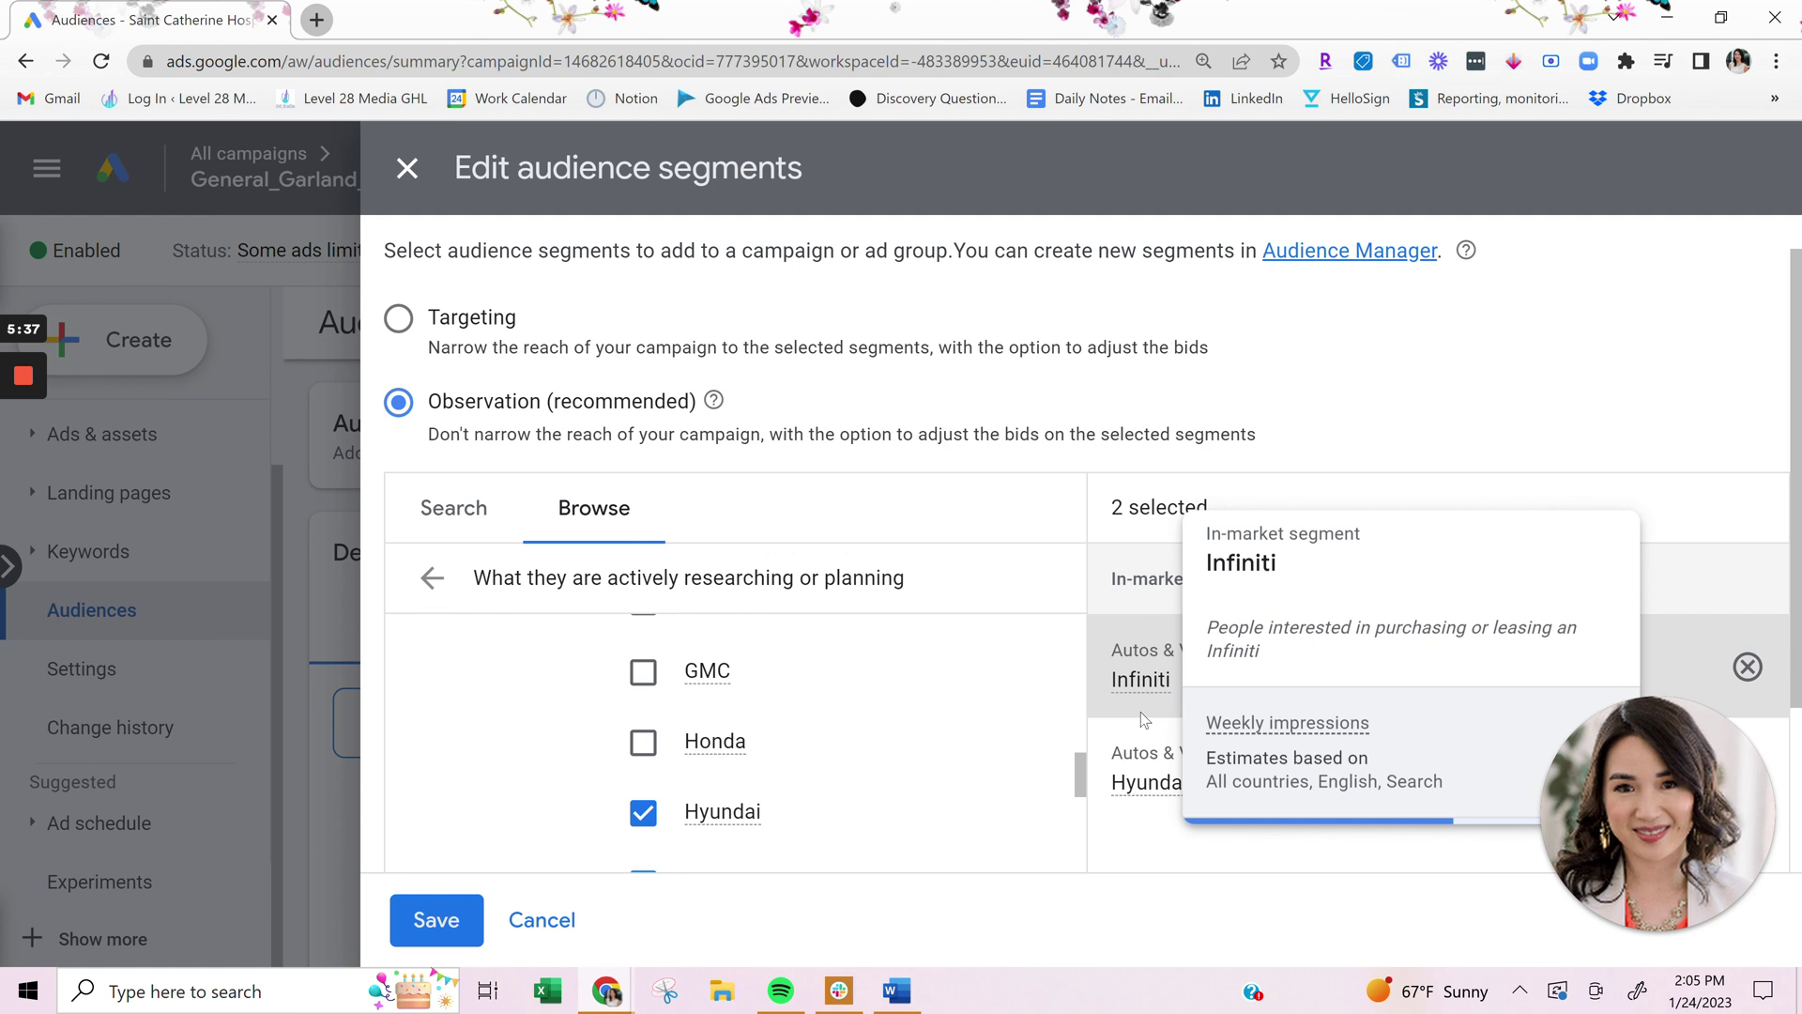
mouse_move(1136, 805)
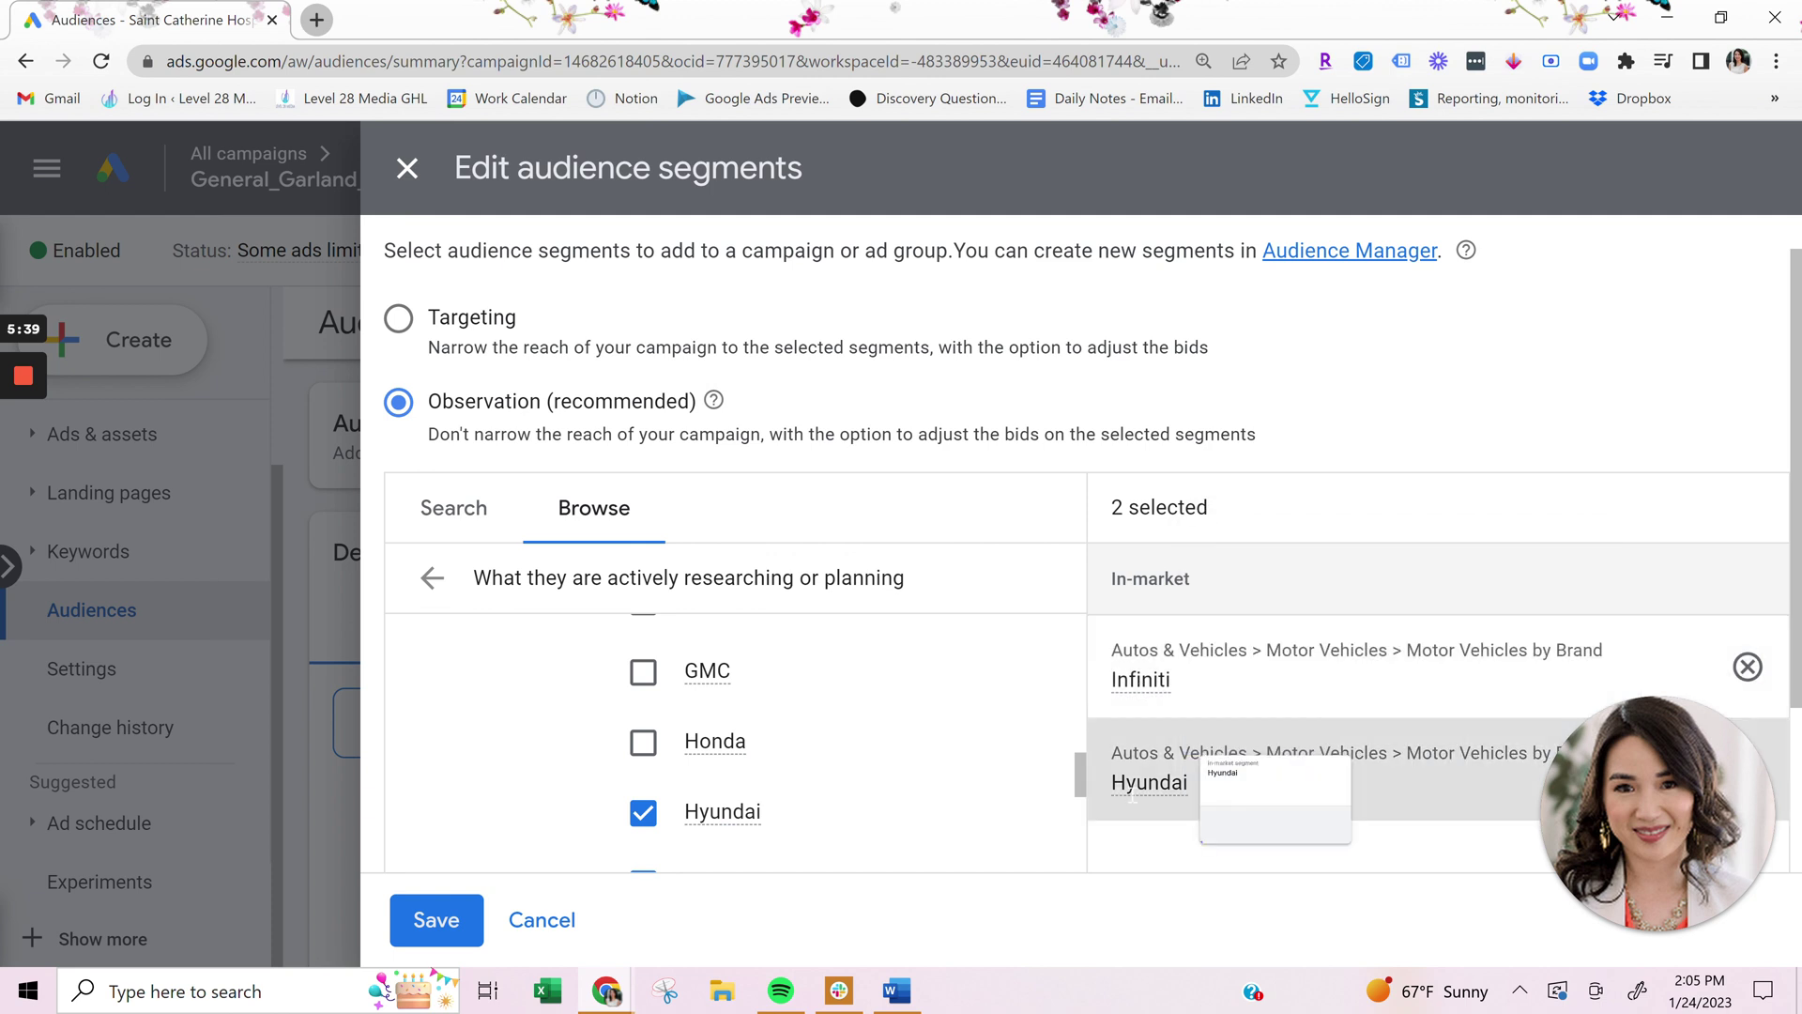